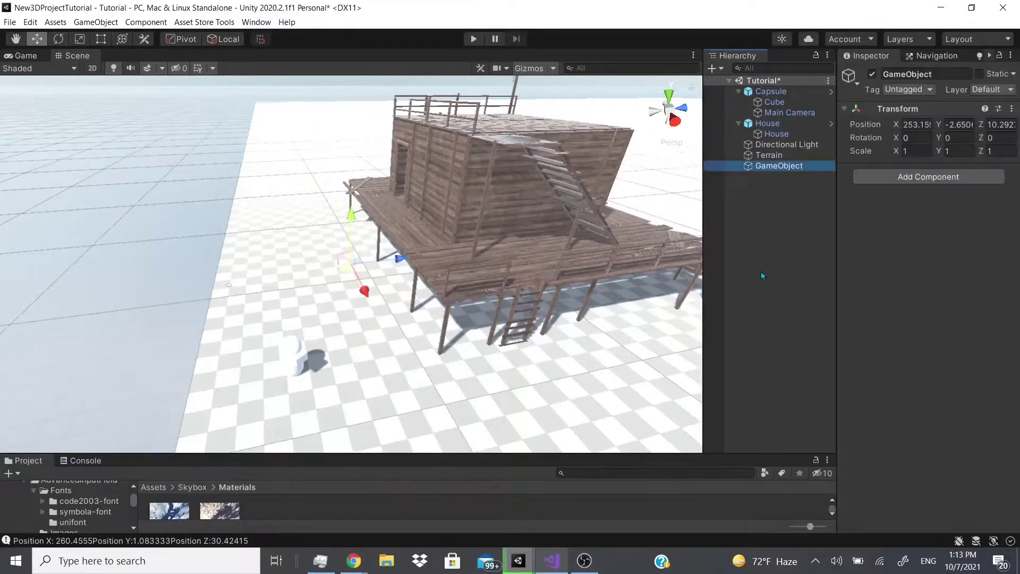
Step: Add an Occlusion Area component (1×1×1) to GameObject from the Rendering components
left_click(909, 177)
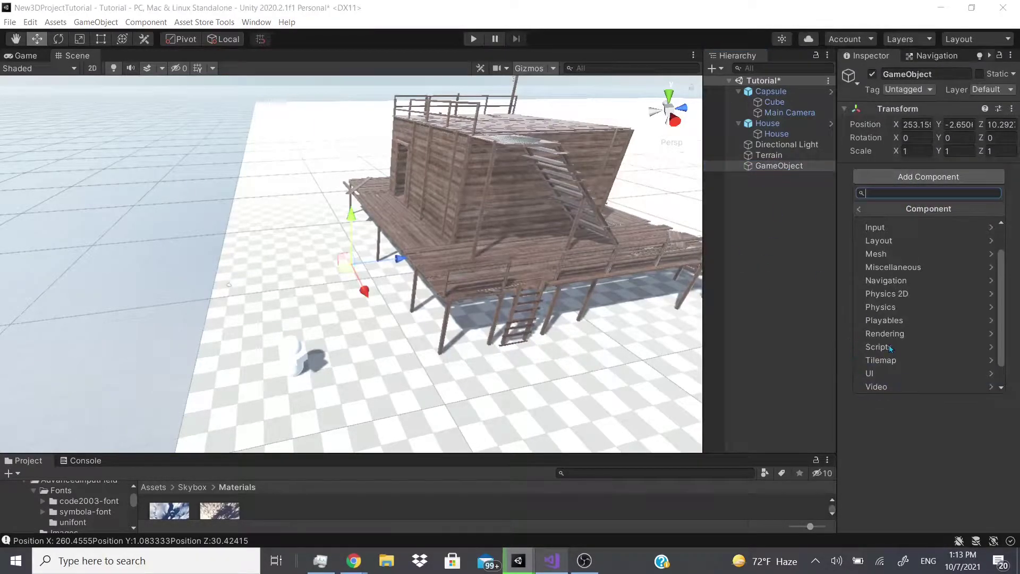
key("Down")
key("Down")
key("Down")
key("Down")
key("Down")
key("Down")
key("Down")
key("Down")
key("Down")
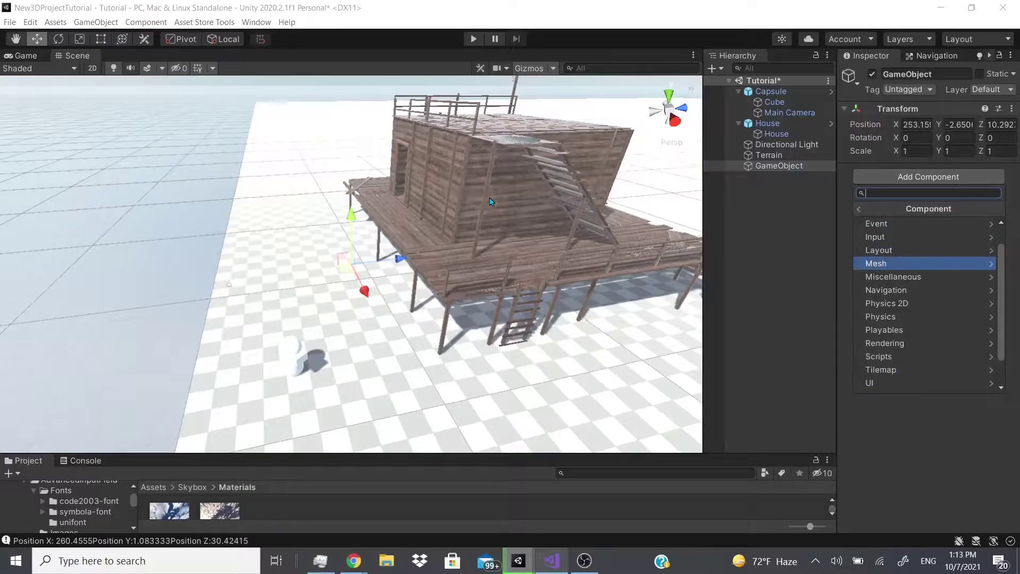
key("Down")
key("Right")
key("Up")
key("Up")
key("Up")
key("Up")
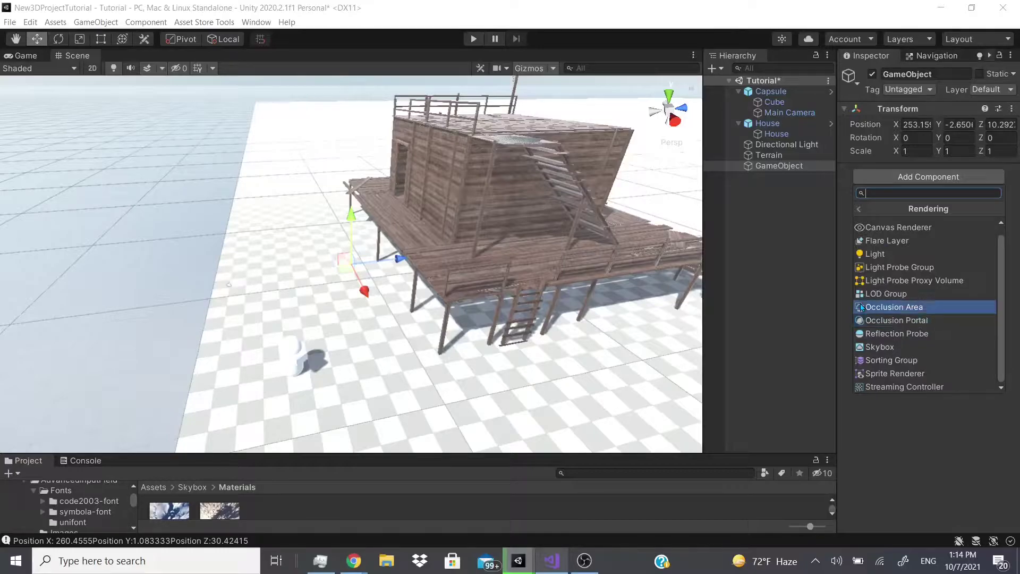
key("Down")
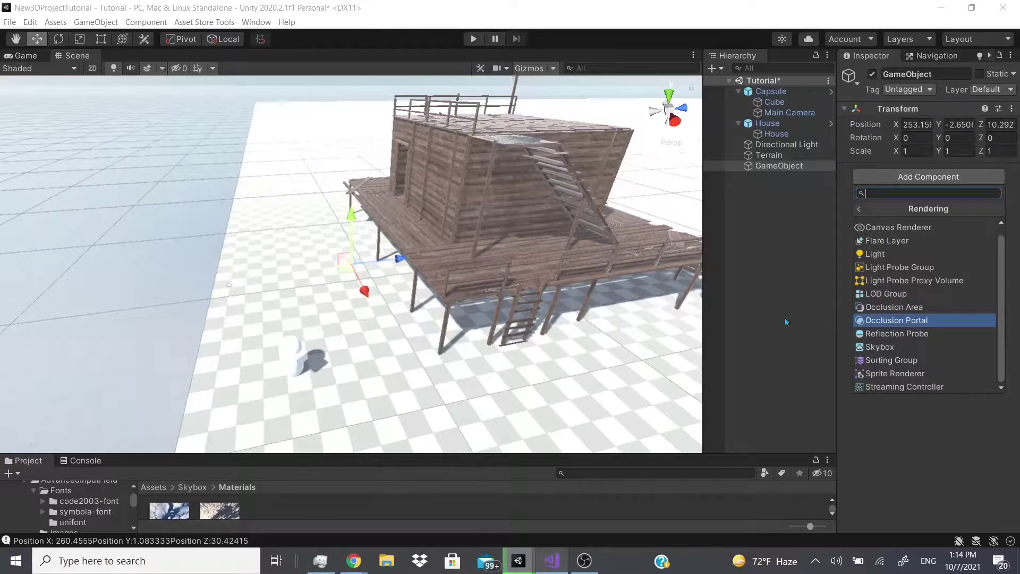
key("Up")
key("Return")
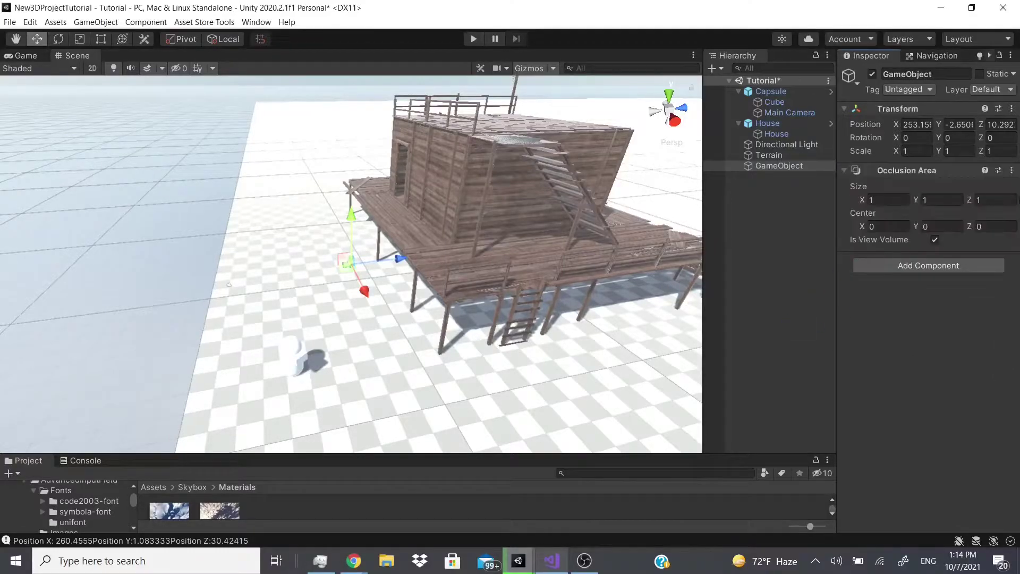
Step: Read the Occlusion Areas manual page in Chrome, then move on to the Occlusion Portals page
left_click(353, 561)
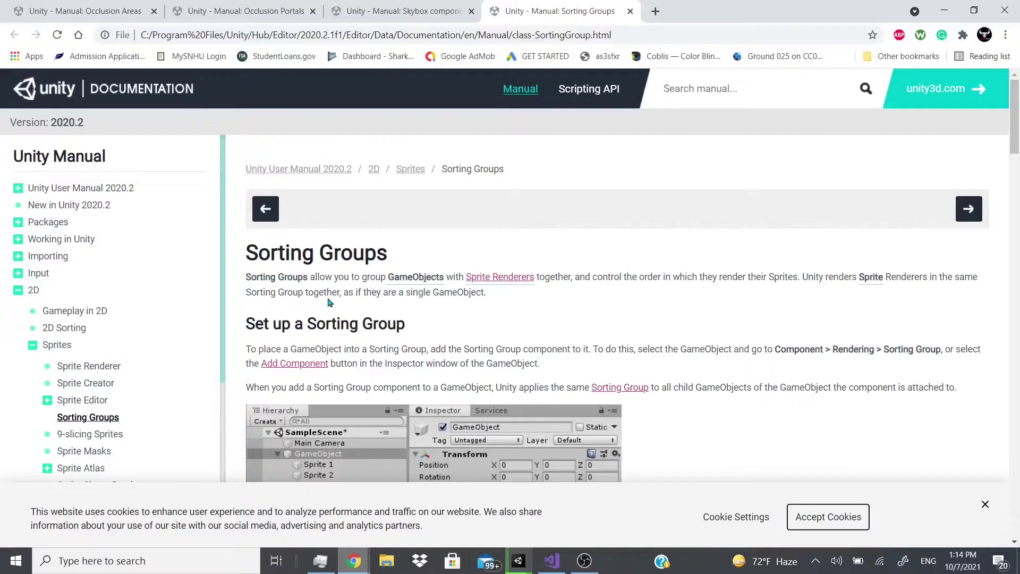
left_click(94, 7)
scroll(272, 269, "up", 5)
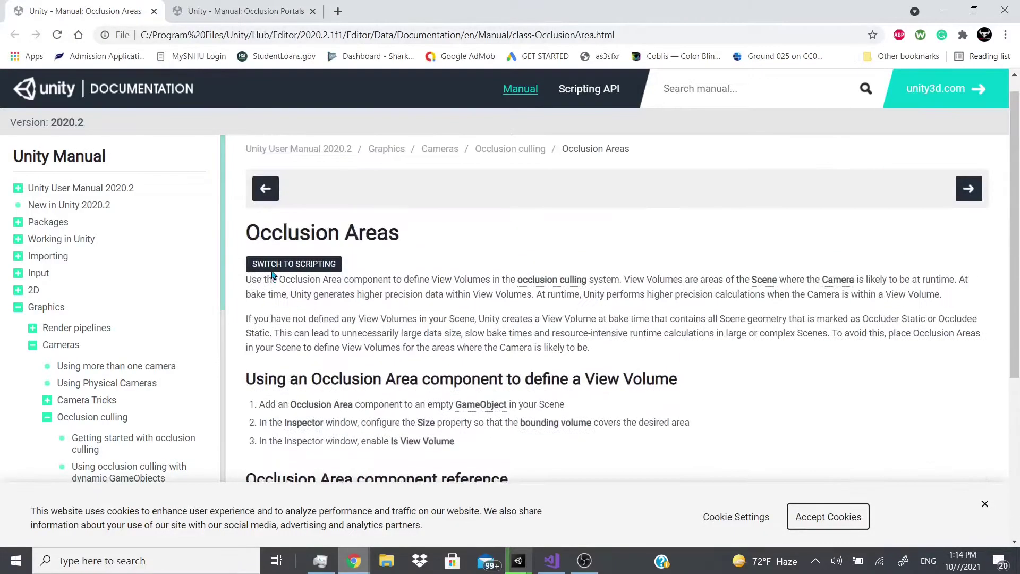
scroll(269, 215, "down", 1)
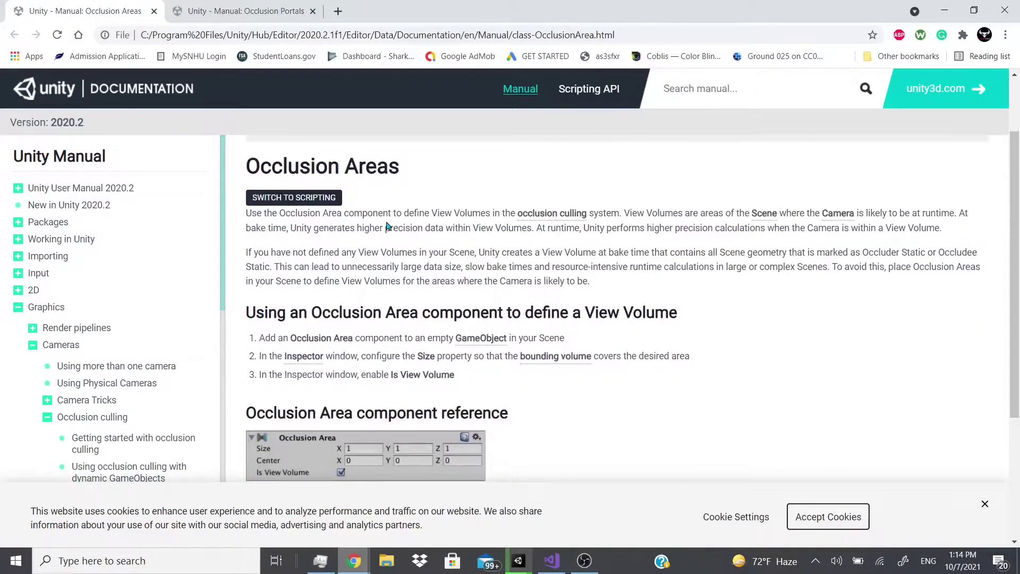
double_click(470, 213)
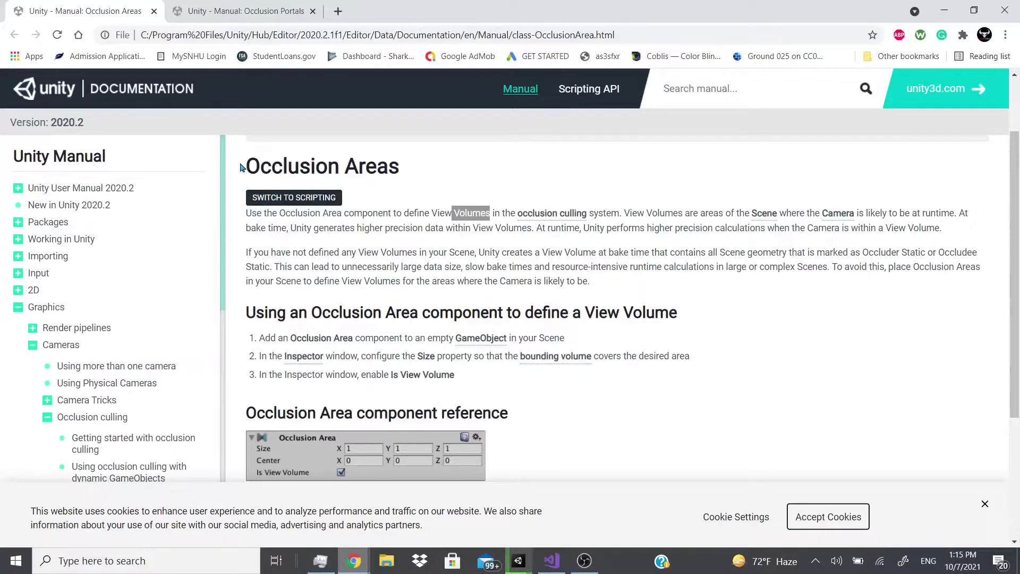
left_click_drag(243, 166, 402, 157)
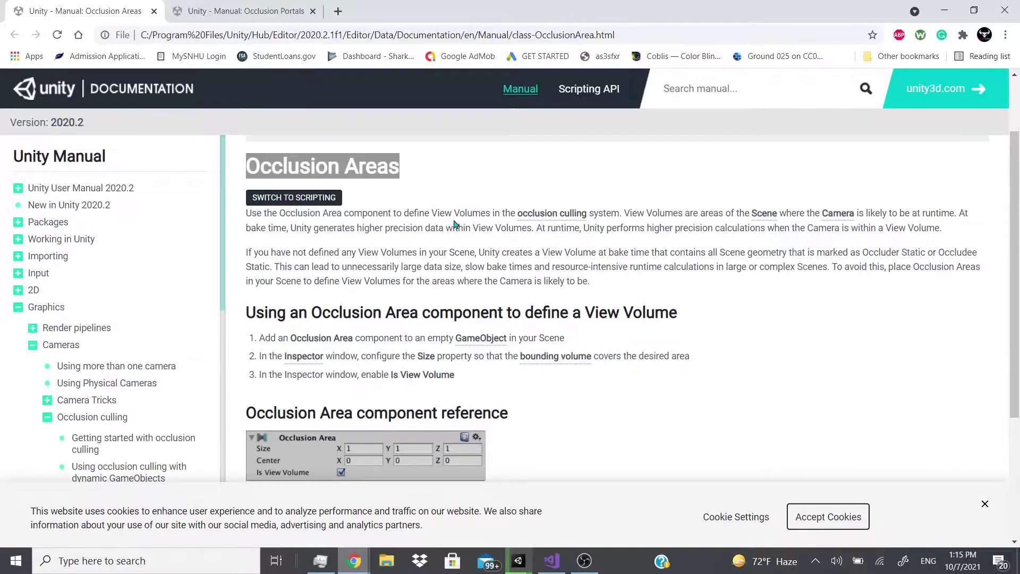
left_click(433, 210)
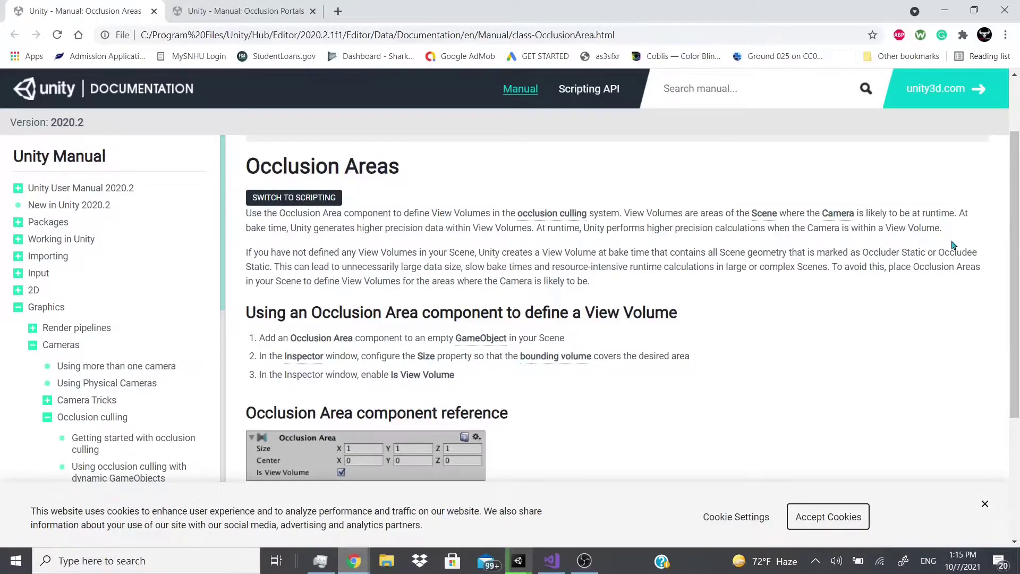
scroll(234, 343, "down", 4)
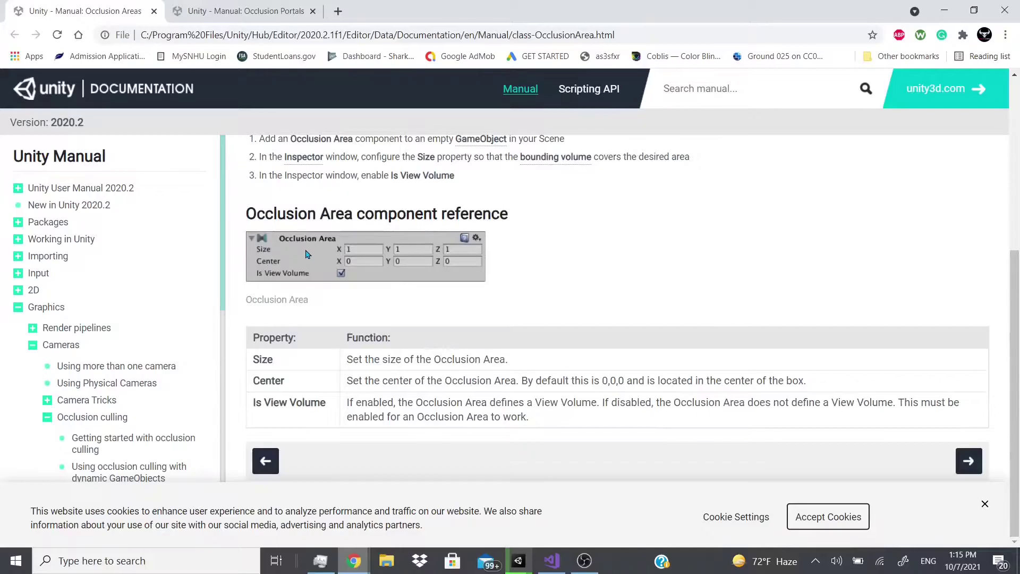
left_click(210, 13)
Step: Resize the Occlusion Area to 23.47 × 16.06 × 20.19 and switch off Is View Volume
mouse_move(518, 561)
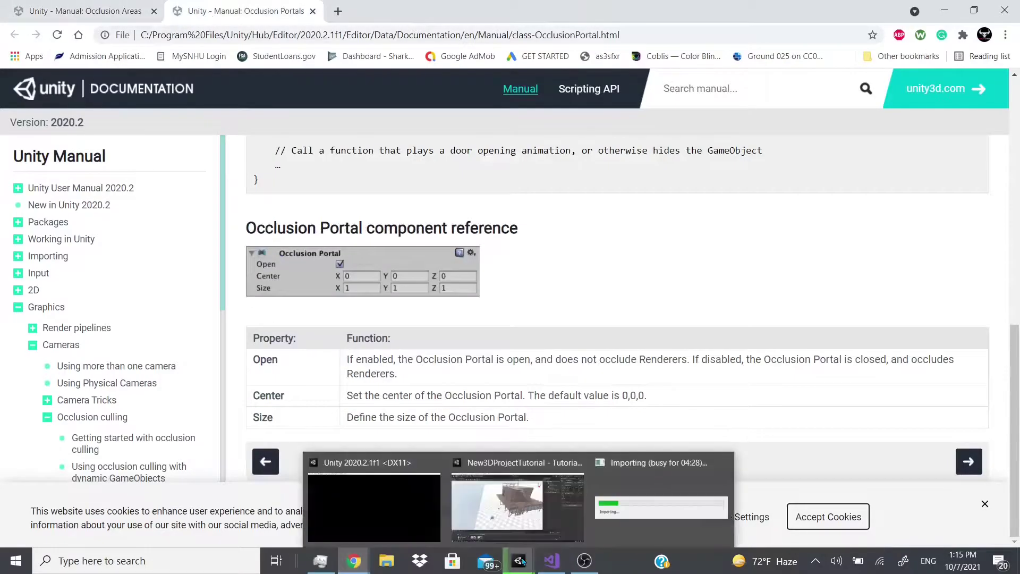
left_click(545, 504)
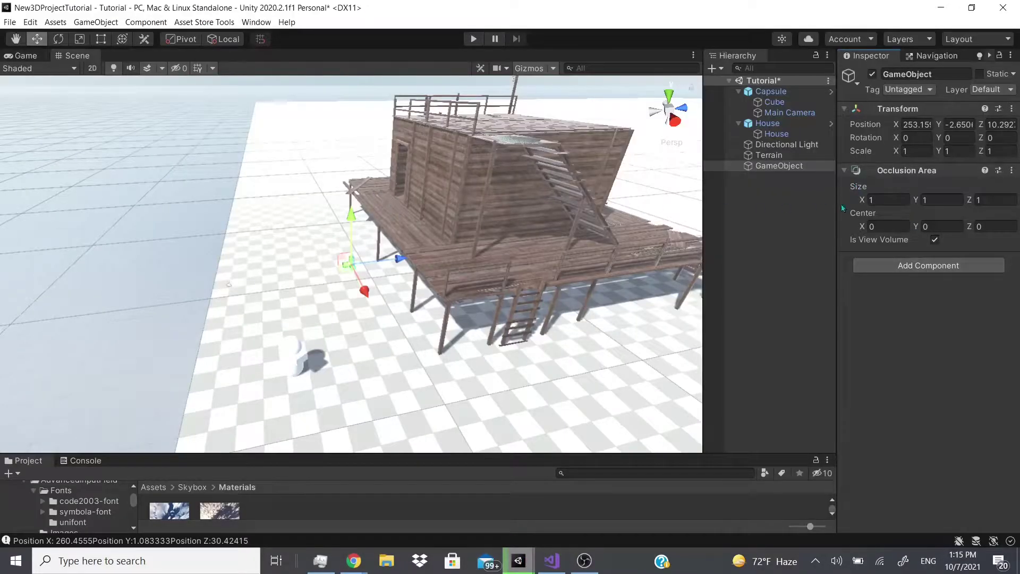
left_click(886, 200)
type("23.47")
key("Tab")
type("16.06")
left_click(975, 200)
type("20.19")
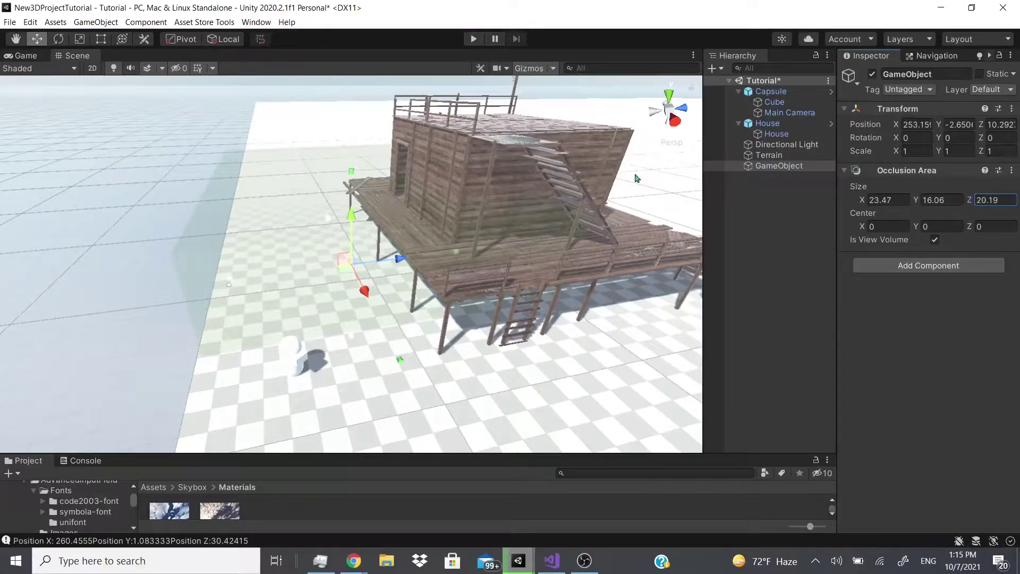
left_click(933, 241)
key("alt+Tab")
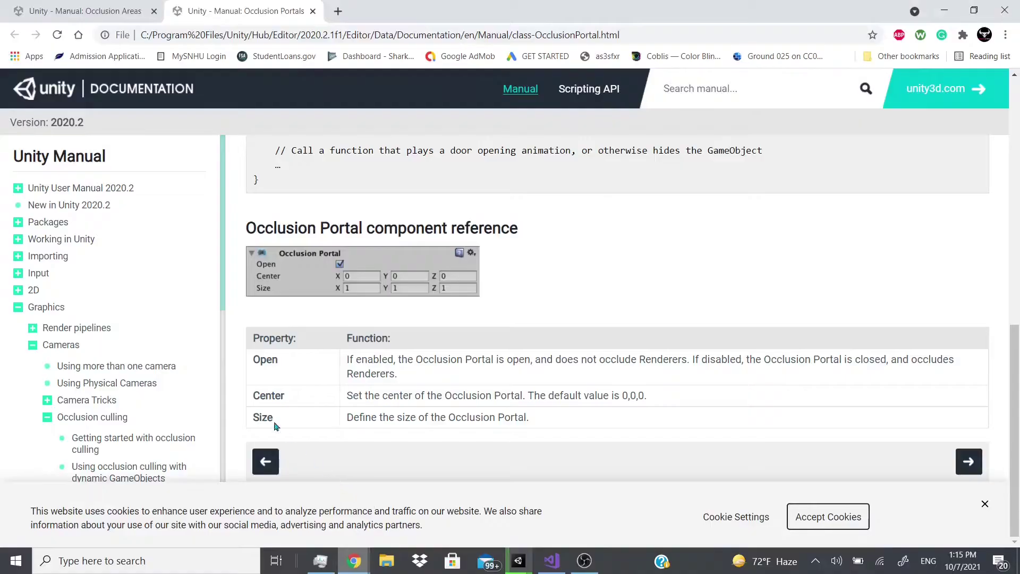
key("ctrl+Tab")
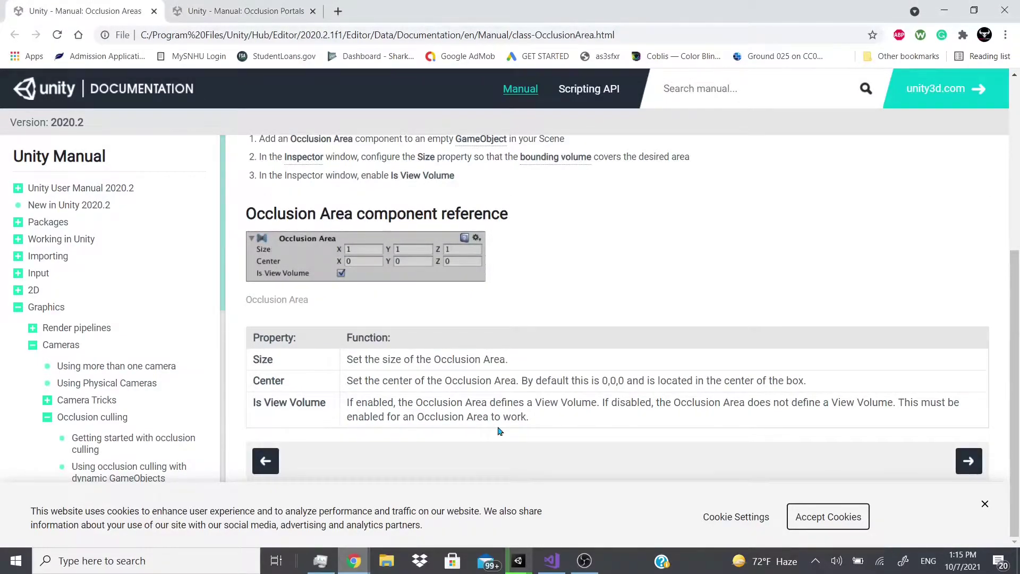
left_click_drag(423, 402, 576, 401)
left_click(584, 402)
left_click(240, 11)
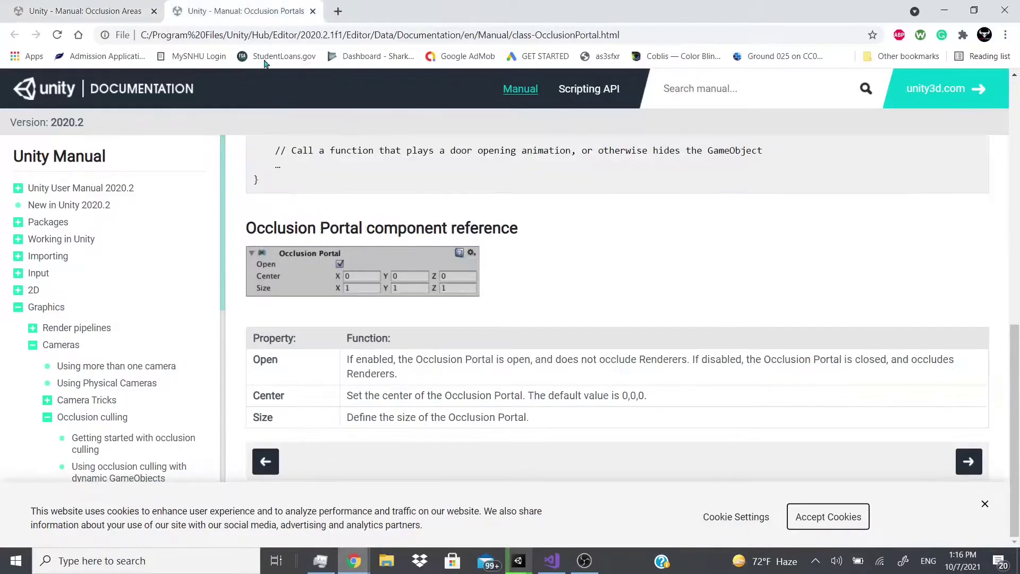
scroll(342, 298, "up", 10)
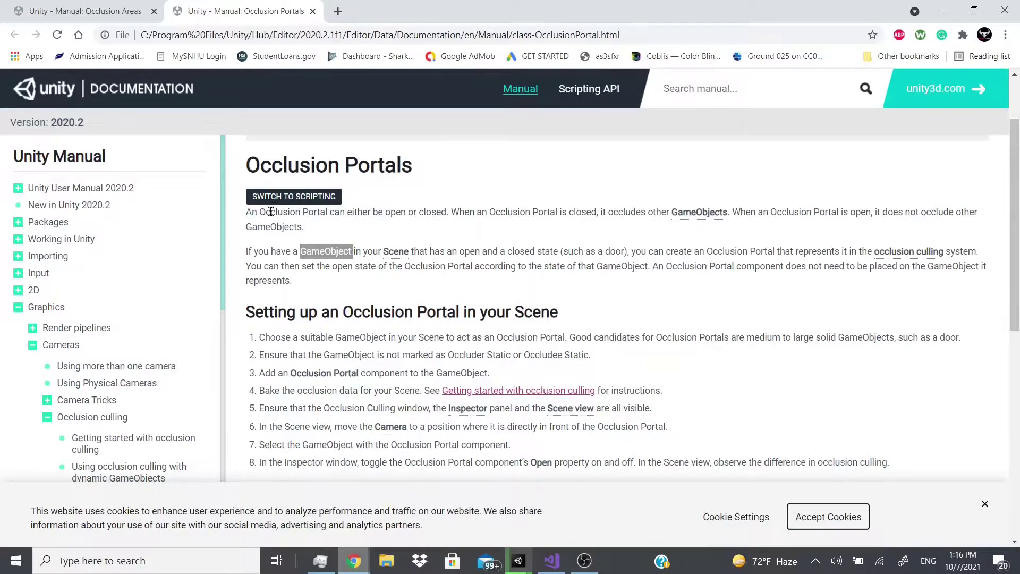
left_click_drag(253, 212, 407, 224)
left_click(370, 237)
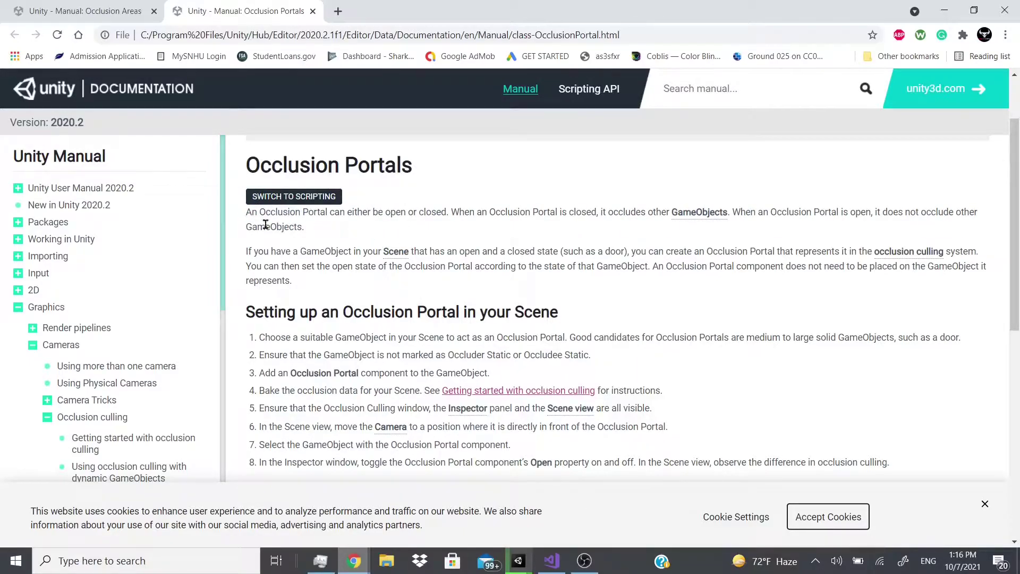
left_click_drag(251, 208, 423, 208)
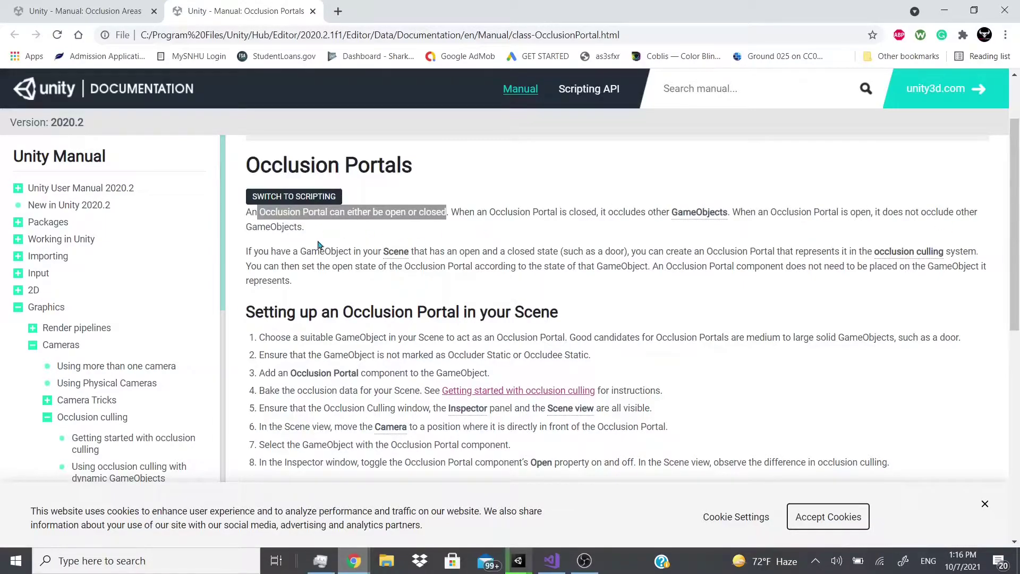
scroll(393, 255, "down", 3)
scroll(313, 212, "up", 2)
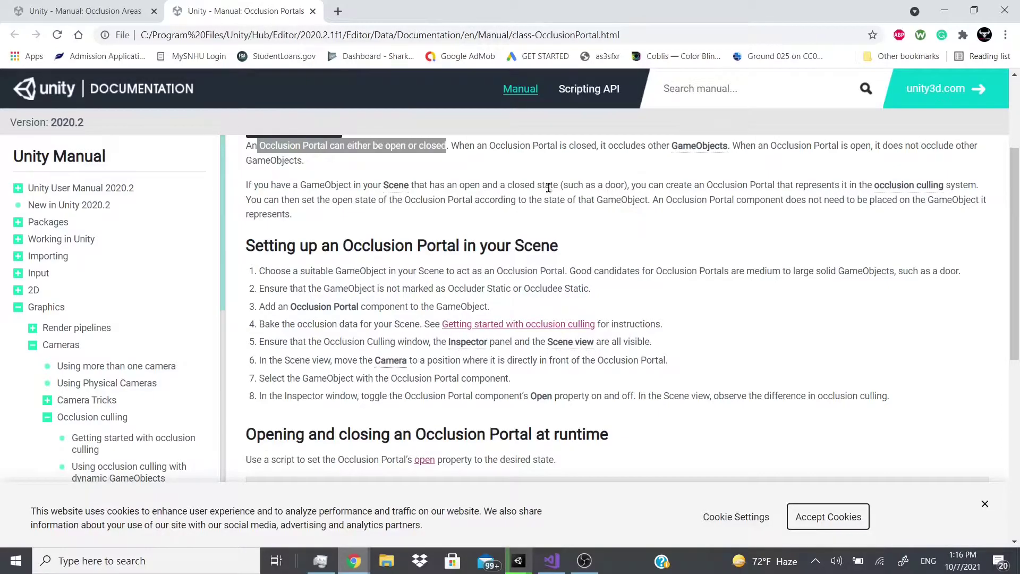
left_click_drag(567, 200, 669, 201)
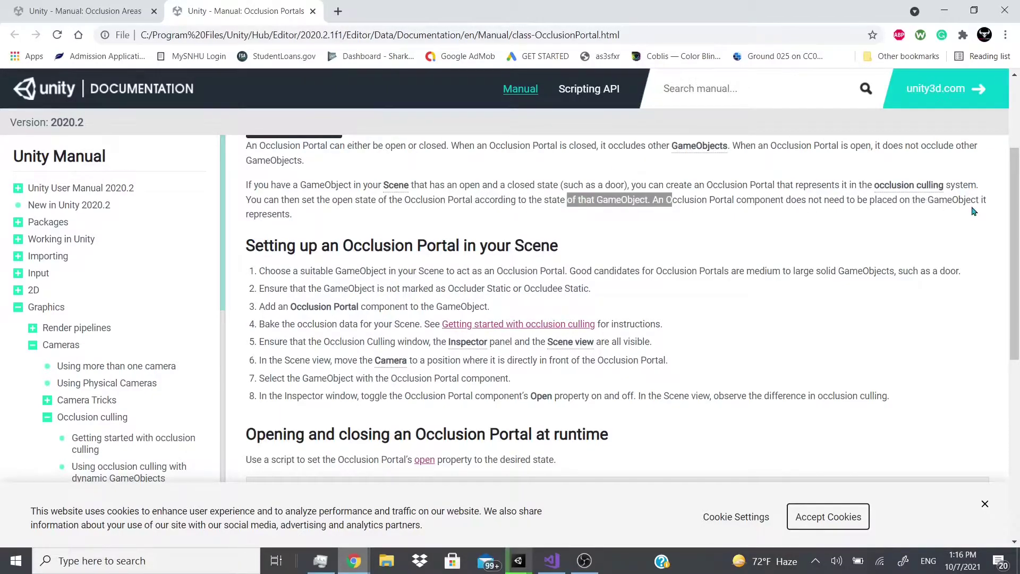
scroll(268, 248, "down", 5)
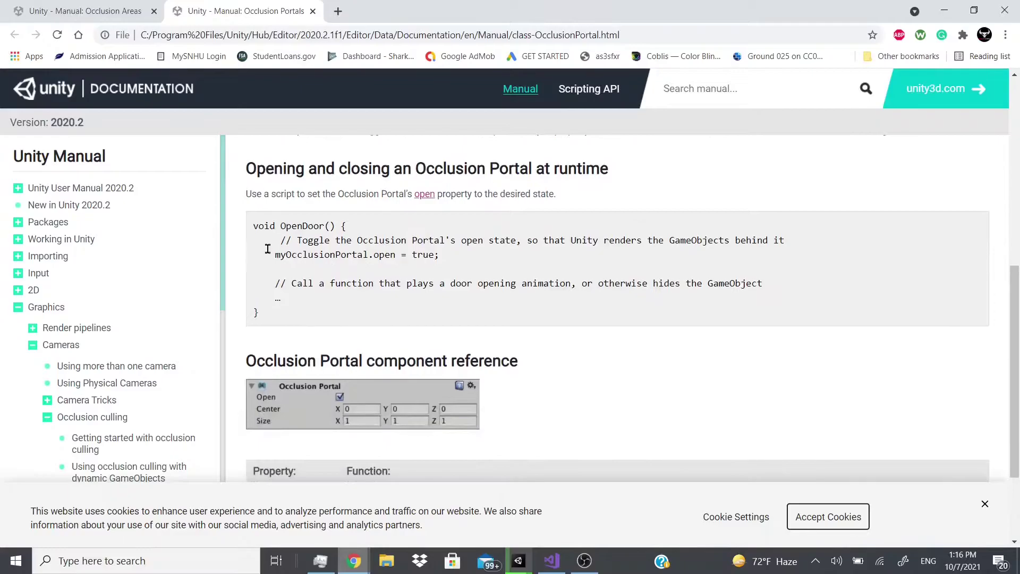
triple_click(261, 226)
triple_click(318, 284)
left_click(321, 292)
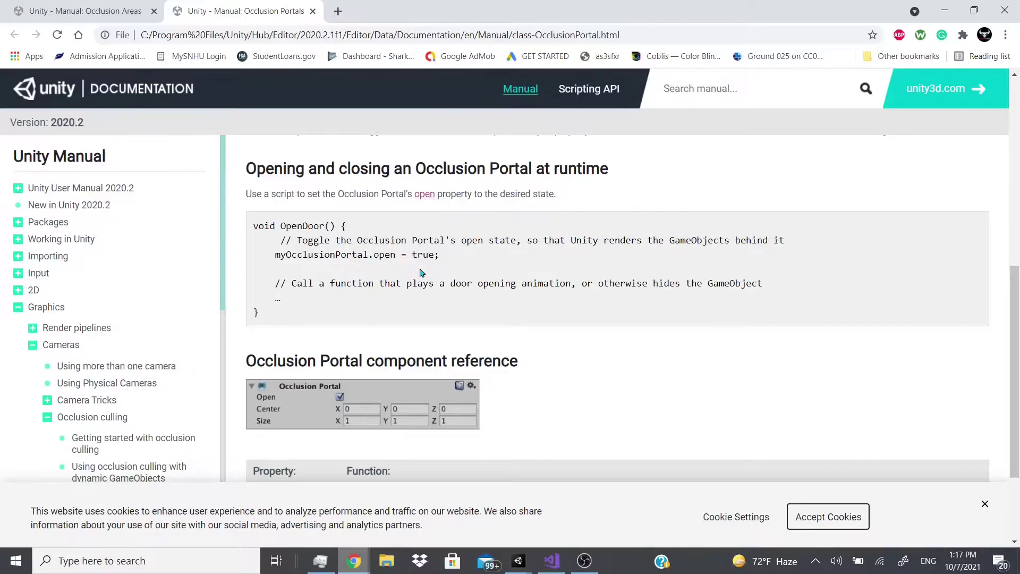
Step: Add an Occlusion Portal to GameObject and set it to Open
scroll(372, 316, "down", 2)
key("alt+Tab")
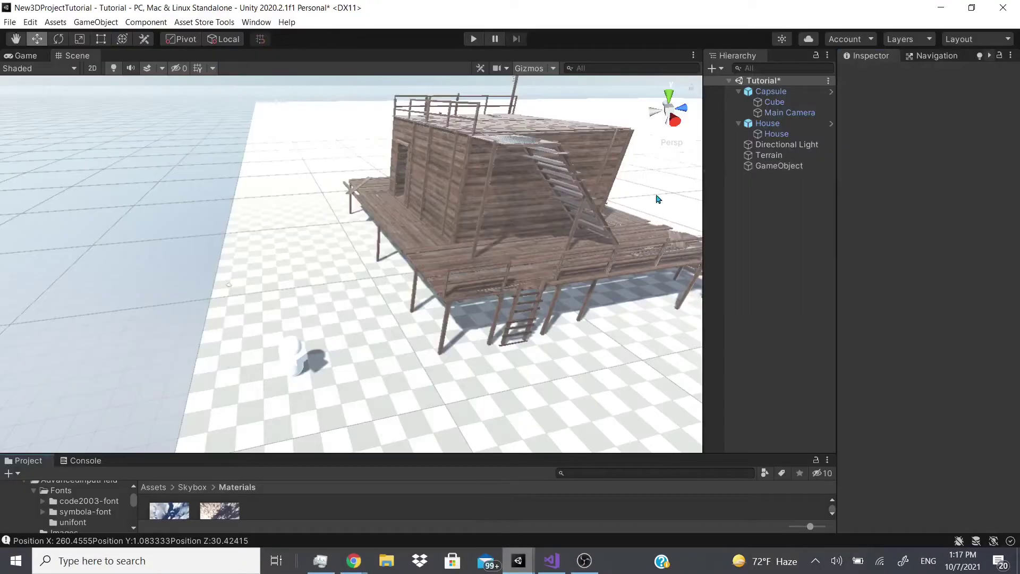
left_click(777, 166)
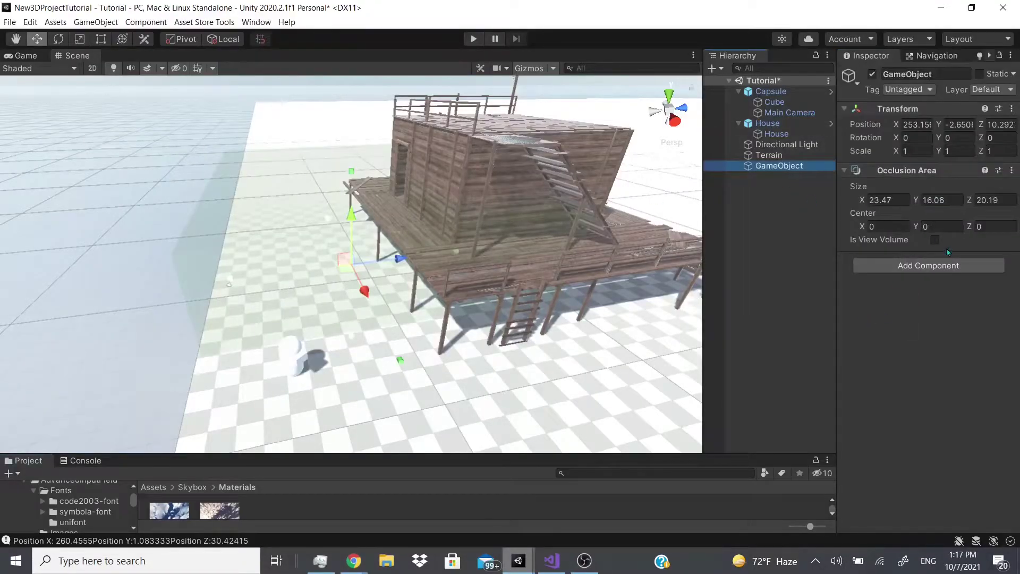
left_click(964, 171)
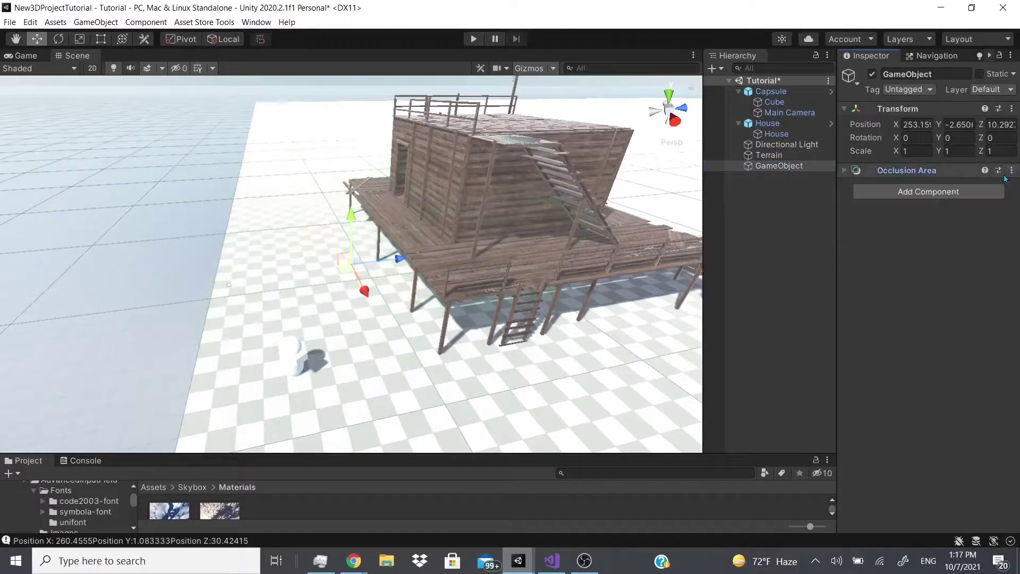
left_click(971, 192)
left_click(904, 359)
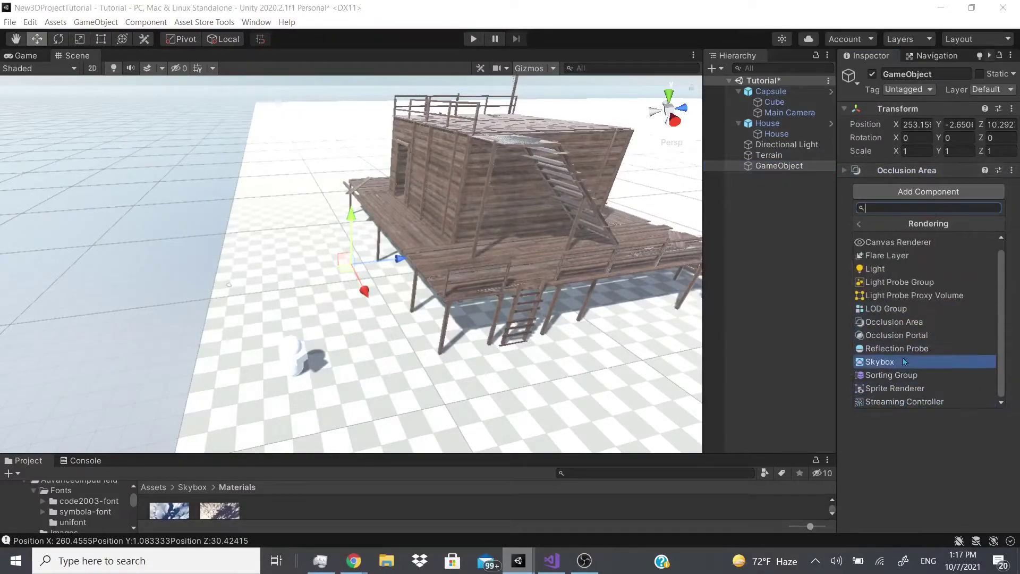
left_click(895, 338)
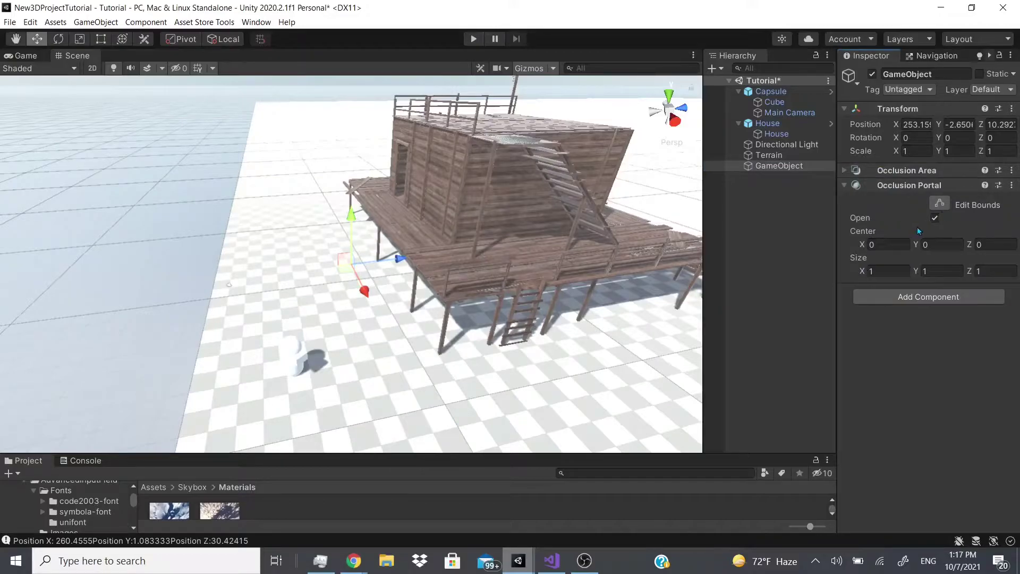
left_click(935, 218)
Step: Remove the Occlusion Area and stretch the portal's bounds around the house, then restore the window
left_click_drag(862, 271, 78, 255)
left_click(1009, 171)
left_click(924, 223)
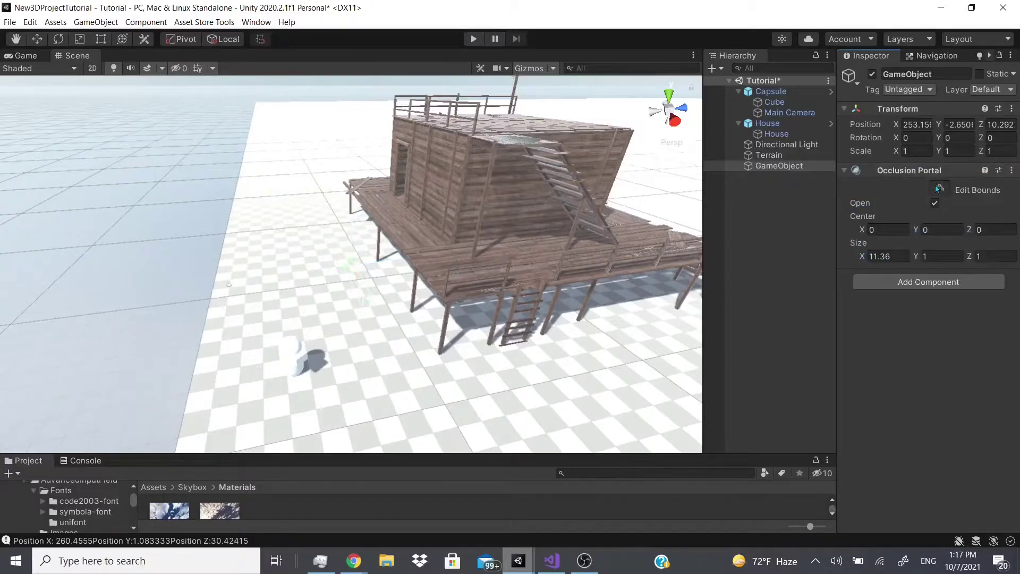
key("f")
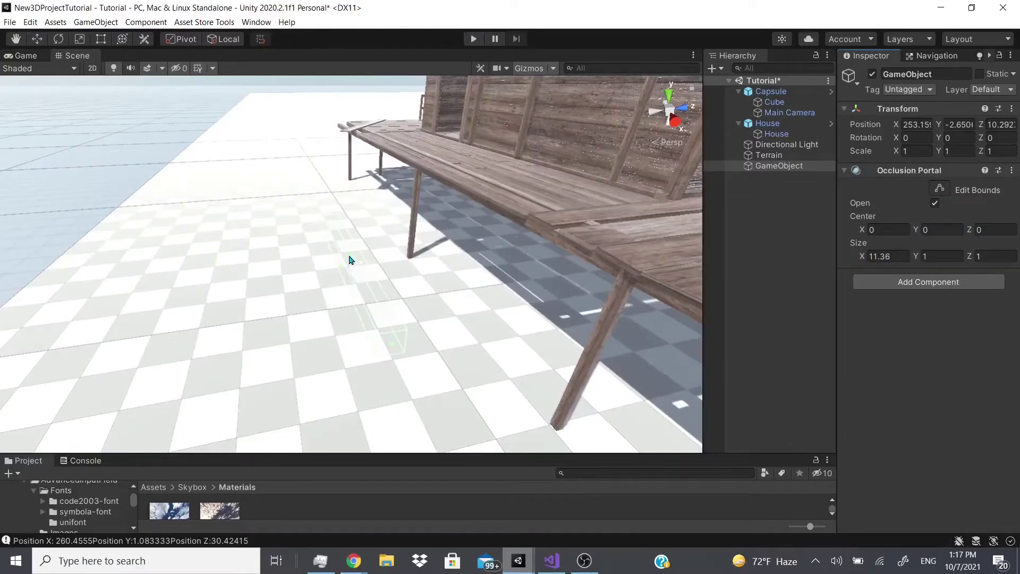
left_click_drag(349, 258, 350, 95)
scroll(458, 222, "down", 10)
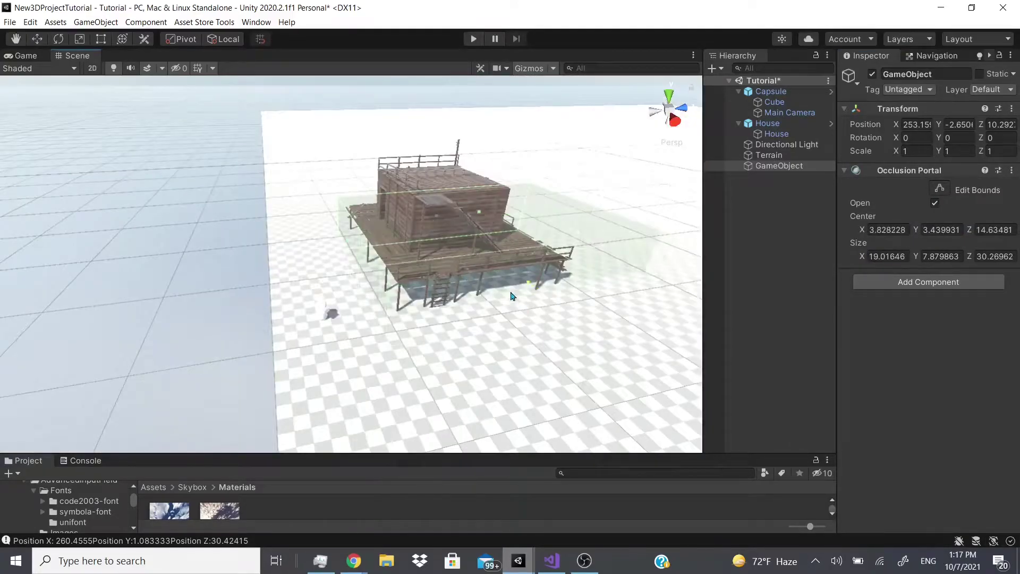
left_click_drag(458, 222, 414, 159)
left_click_drag(477, 8, 419, 155)
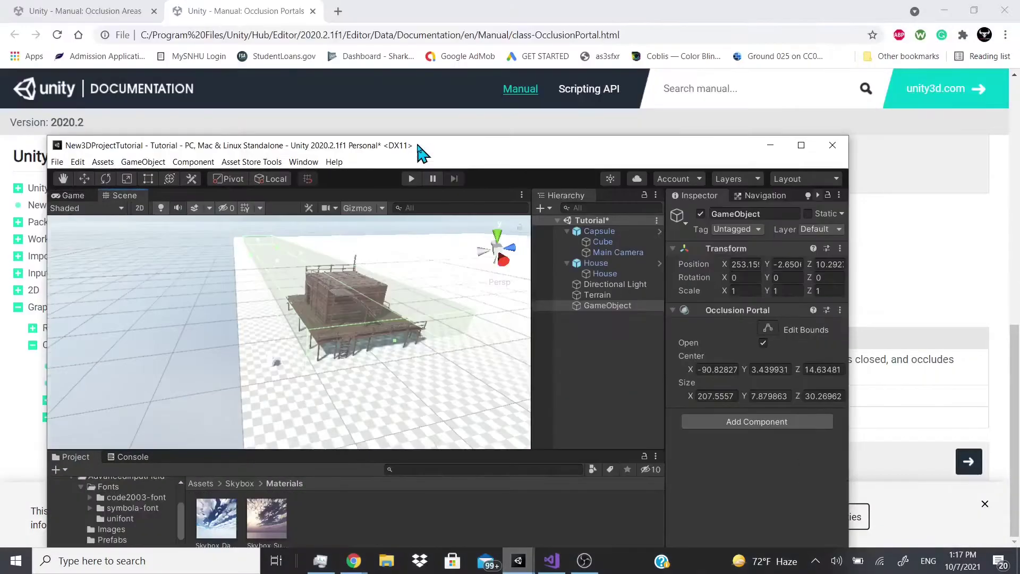
Step: Remove the Occlusion Portal from GameObject and browse the Rendering components list
double_click(723, 158)
left_click(1010, 170)
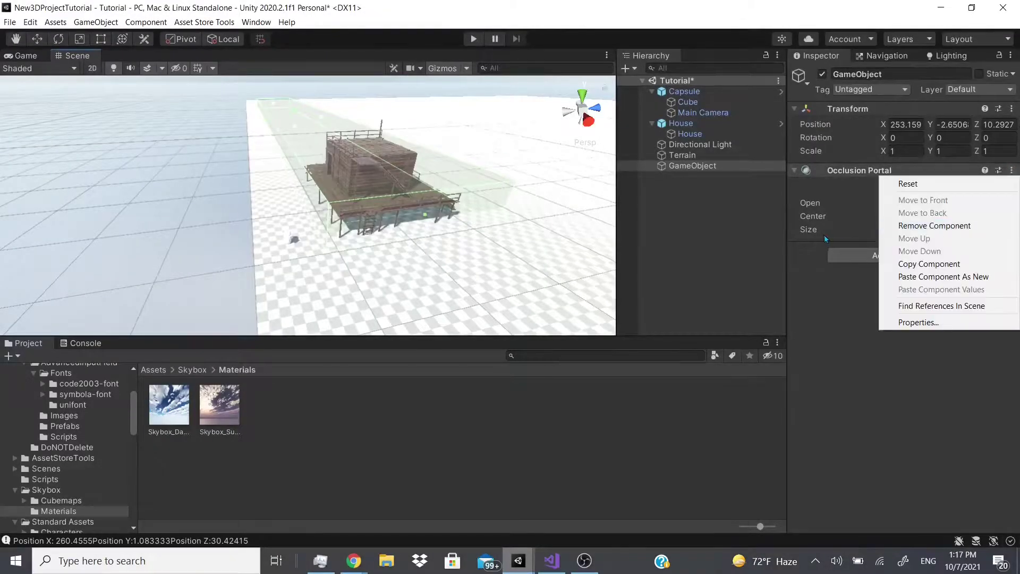
left_click(944, 226)
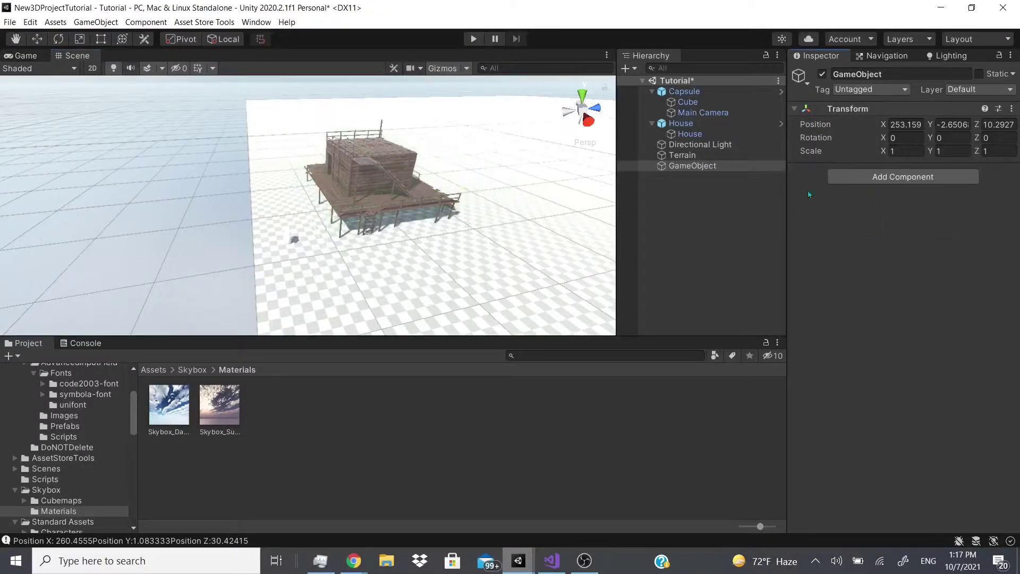
left_click(849, 180)
left_click(844, 343)
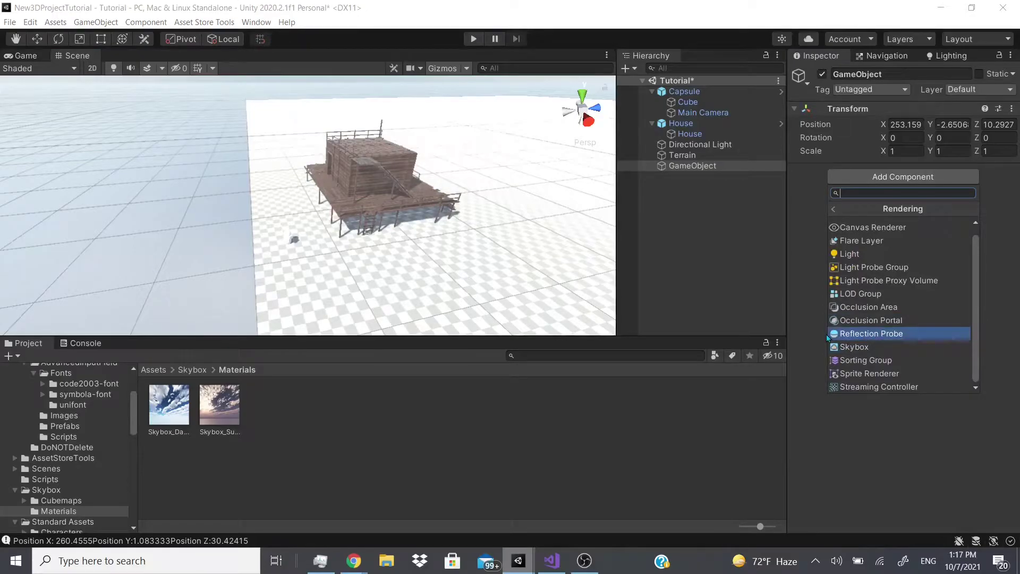
key("Up")
key("Up")
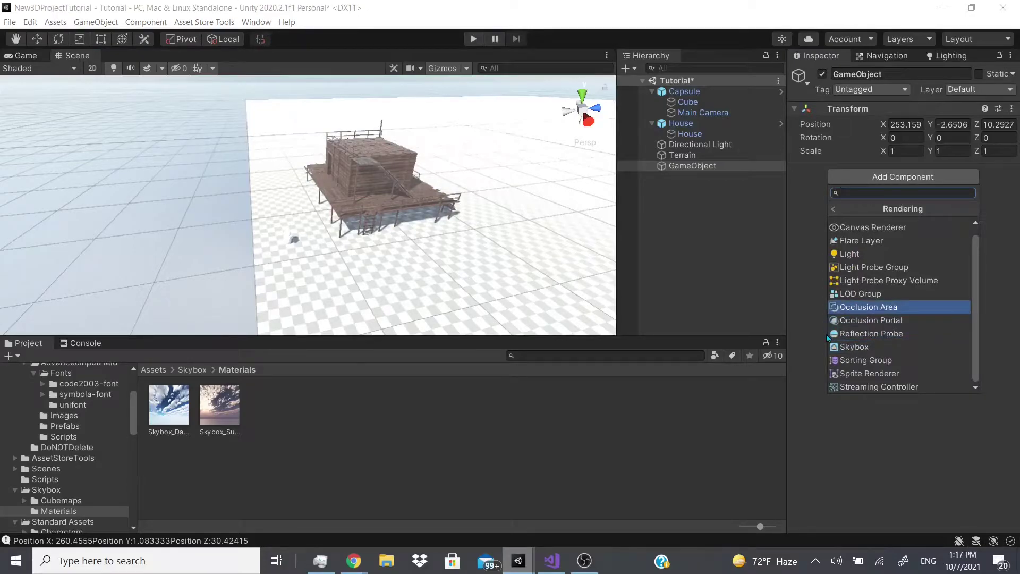
key("Down")
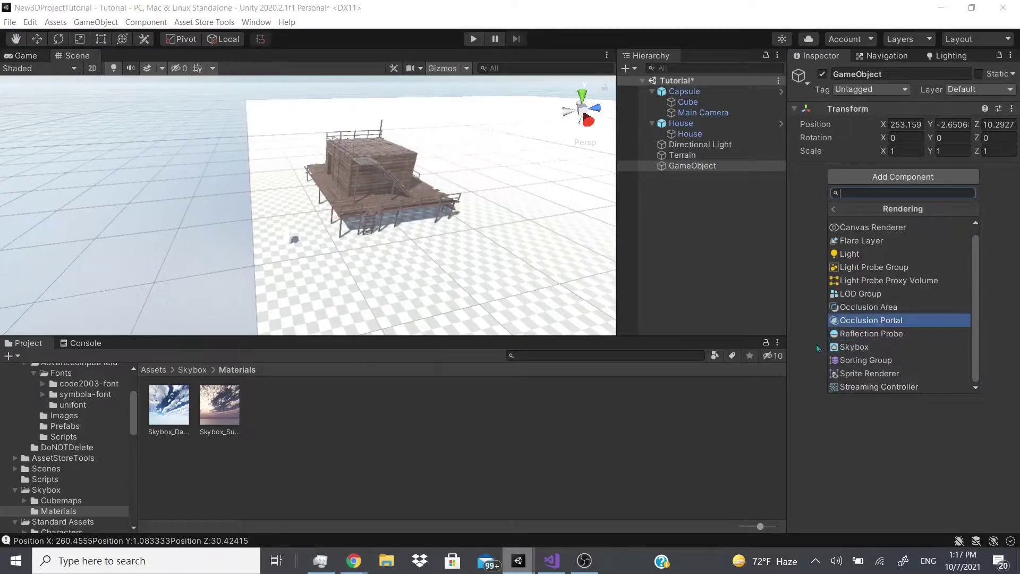
key("Up")
key("Up")
key("Up")
key("Up")
key("Up")
key("Down")
key("Down")
key("Down")
key("Down")
key("Down")
key("Down")
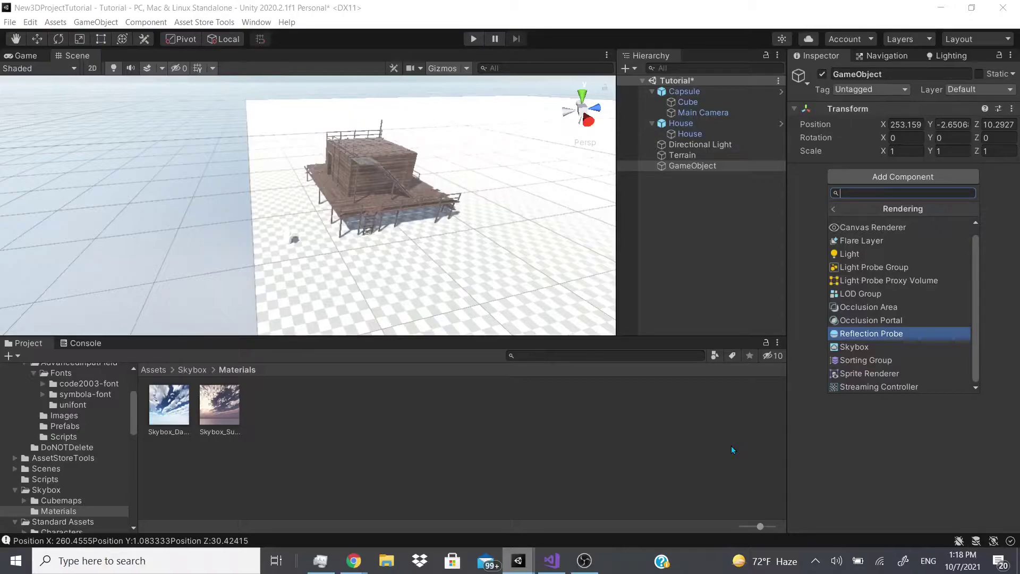
key("Down")
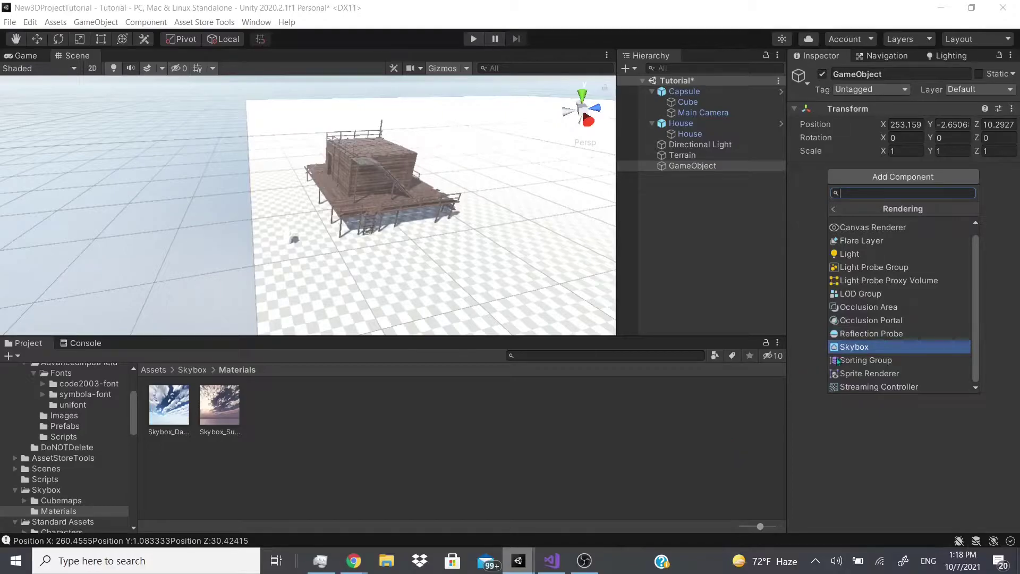
key("Up")
key("Up")
key("Up")
key("Up")
key("Up")
key("Up")
Step: Select and frame Main Camera, showing the Game view without the statistics overlay
left_click(695, 113)
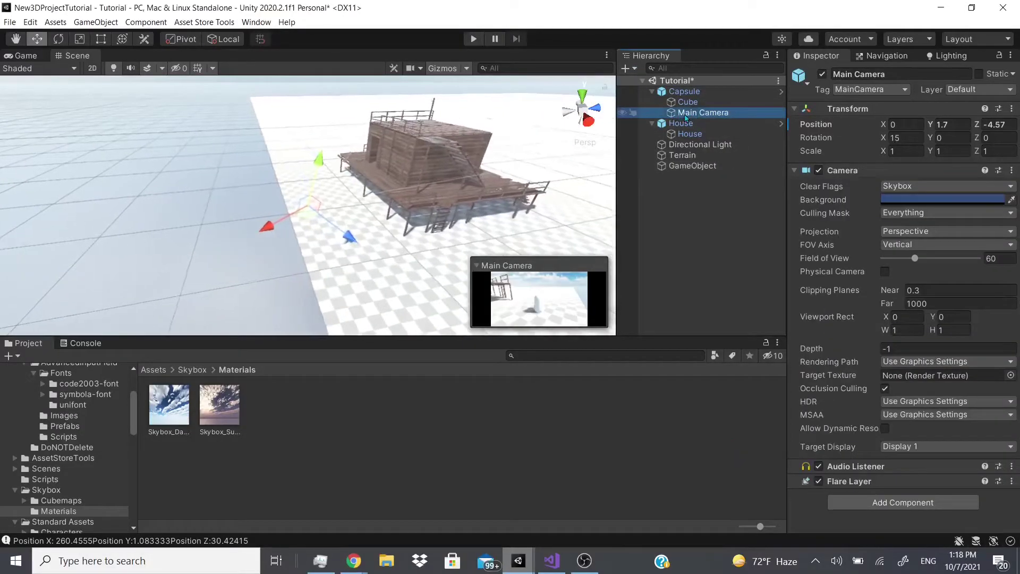
key("f")
left_click(24, 56)
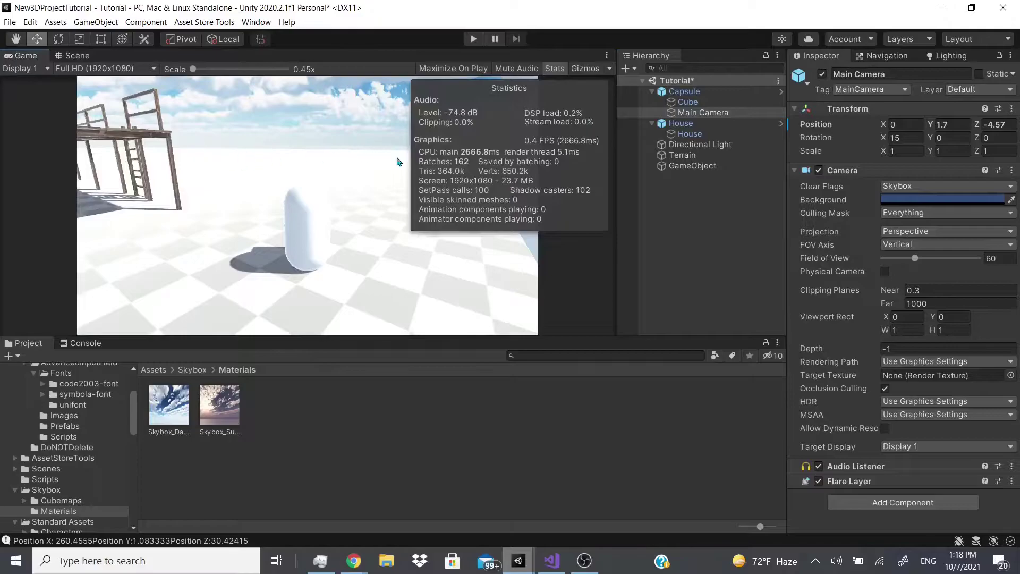
left_click(557, 72)
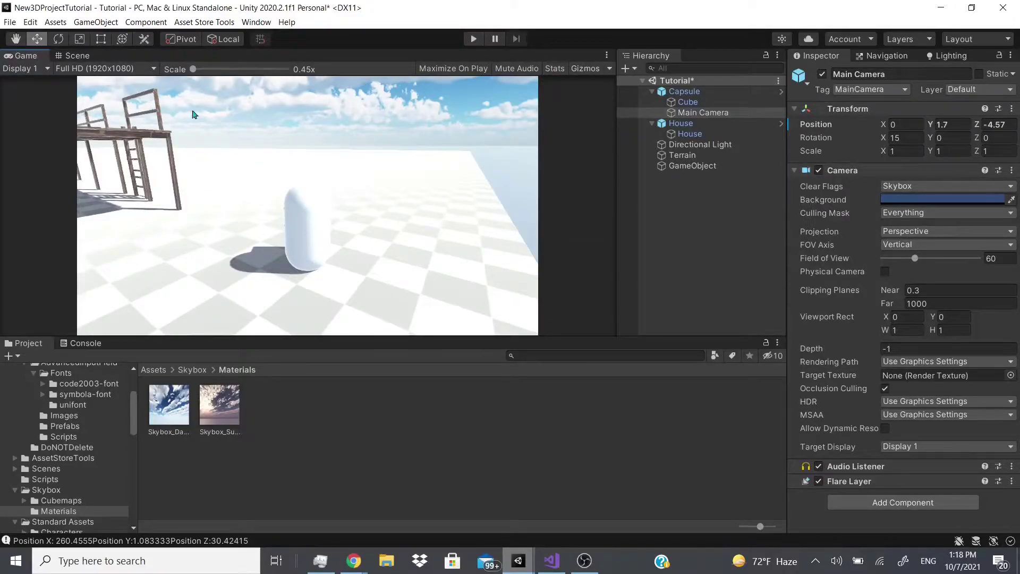
Step: Add a Skybox component to Main Camera with Skybox_Sunset as its custom skybox
left_click(917, 504)
left_click(834, 496)
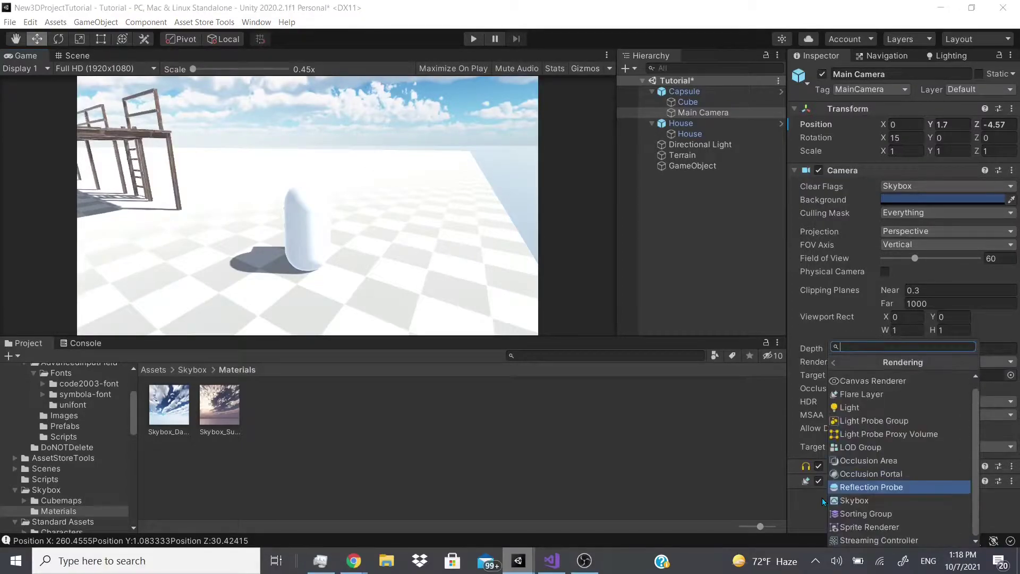
left_click(834, 497)
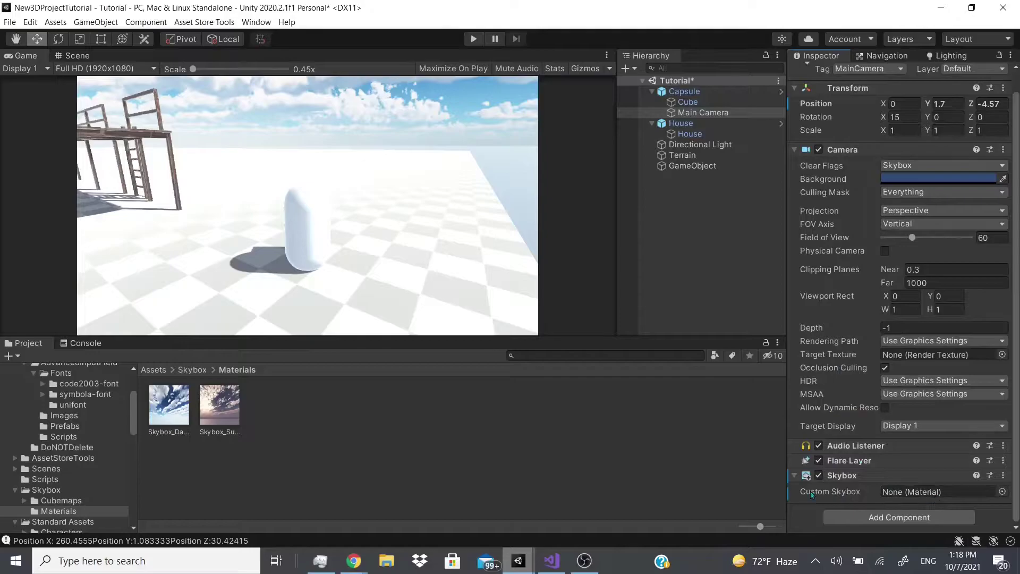
left_click_drag(207, 420, 757, 481)
left_click(948, 56)
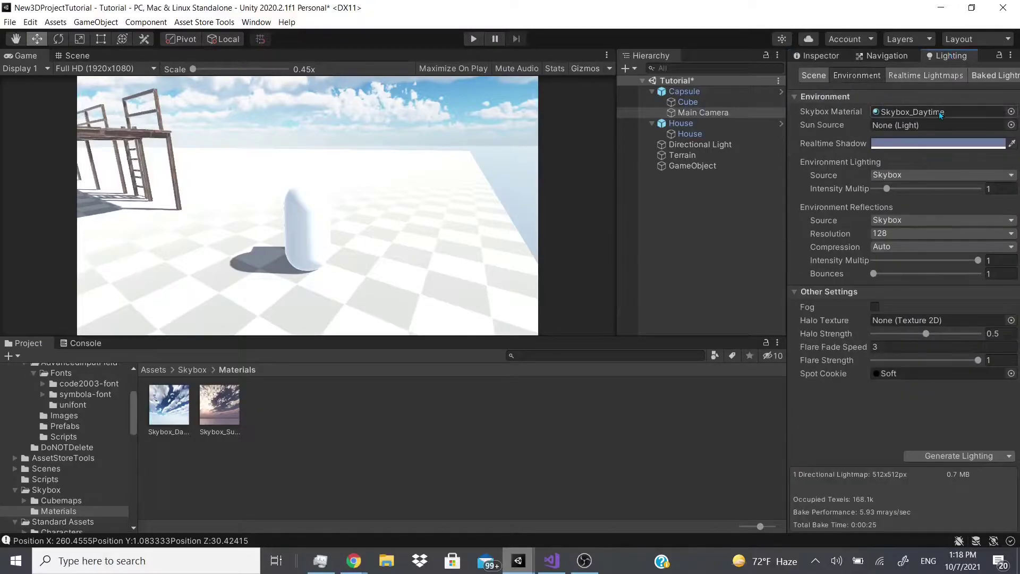
left_click(821, 56)
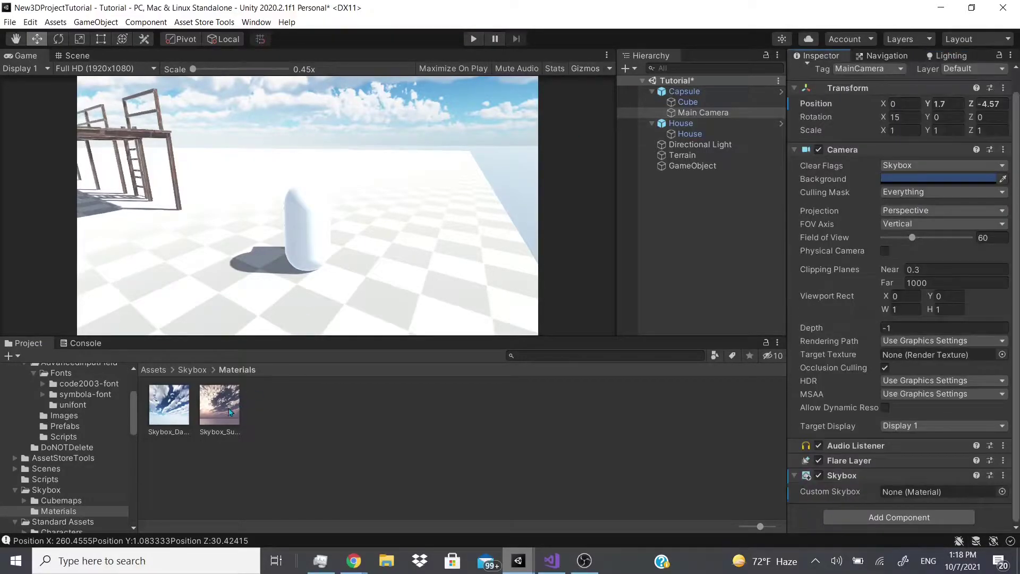
left_click_drag(230, 412, 909, 504)
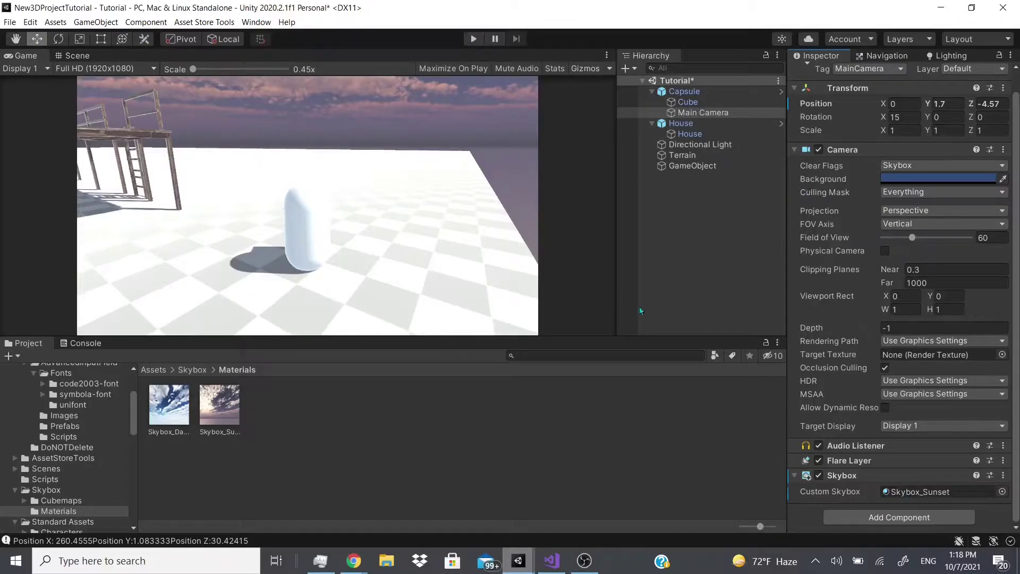
Step: Switch the custom skybox to Default-Skybox, compare it on and off, and leave it disabled
left_click(1001, 492)
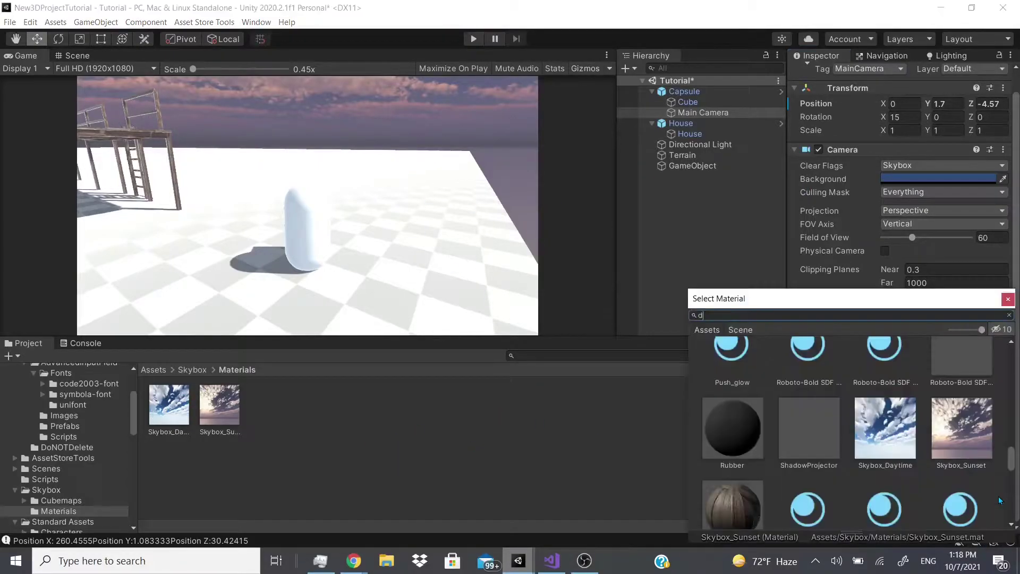
type("de")
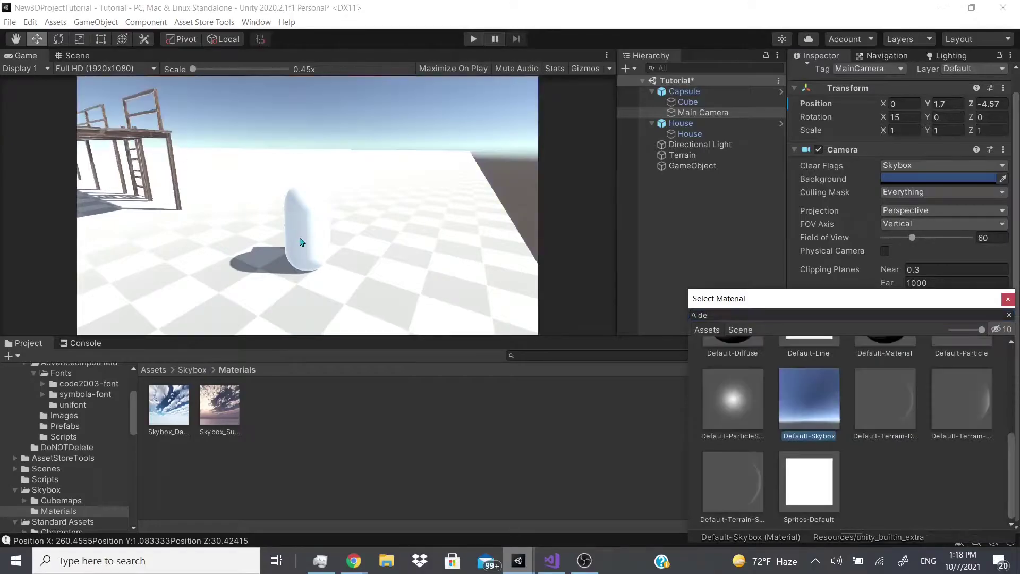
left_click(1003, 301)
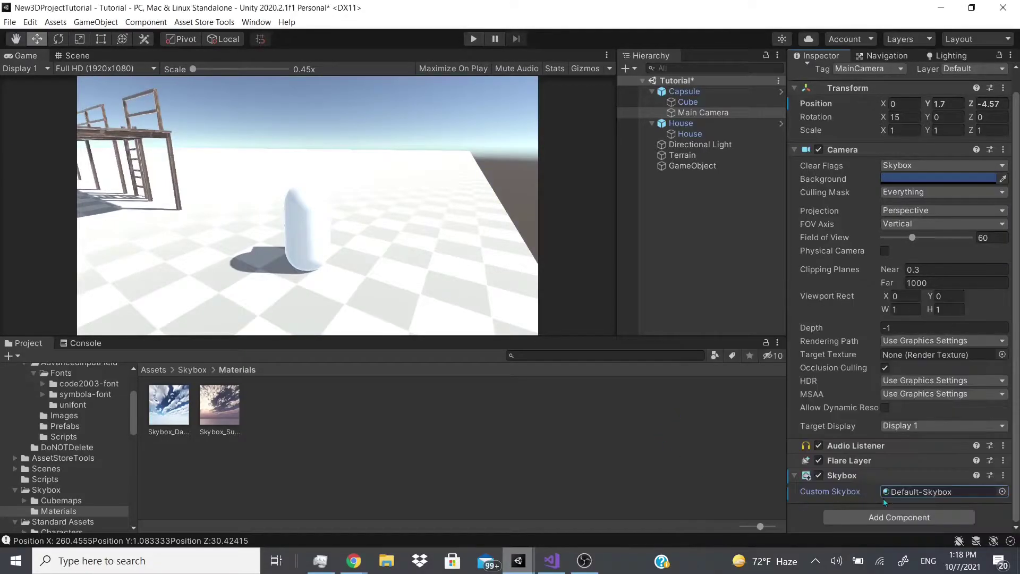
left_click(818, 474)
left_click(818, 474)
left_click(818, 473)
left_click(818, 474)
left_click(818, 474)
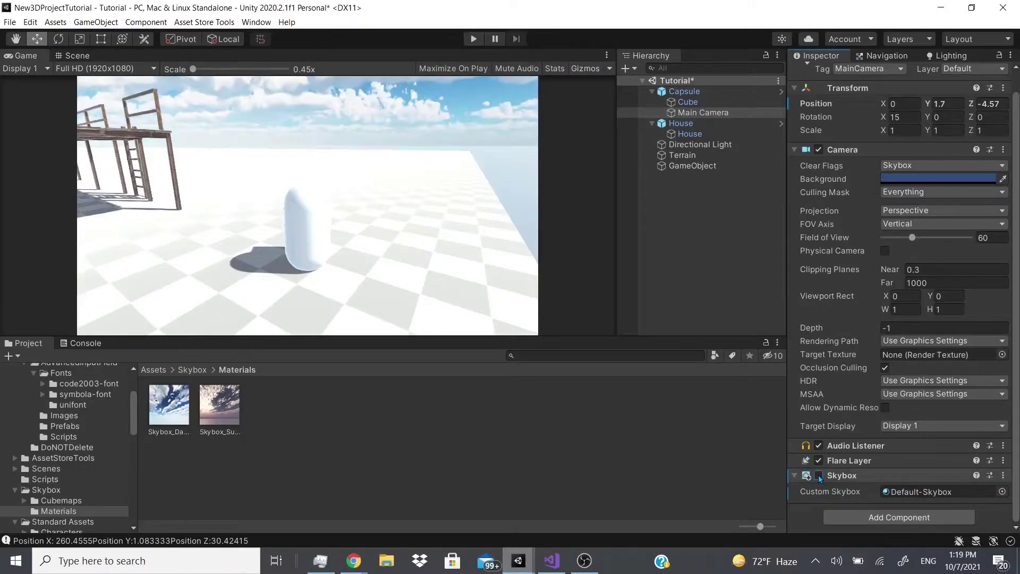
left_click(818, 475)
left_click(818, 475)
key("ctrl+z")
left_click(691, 145)
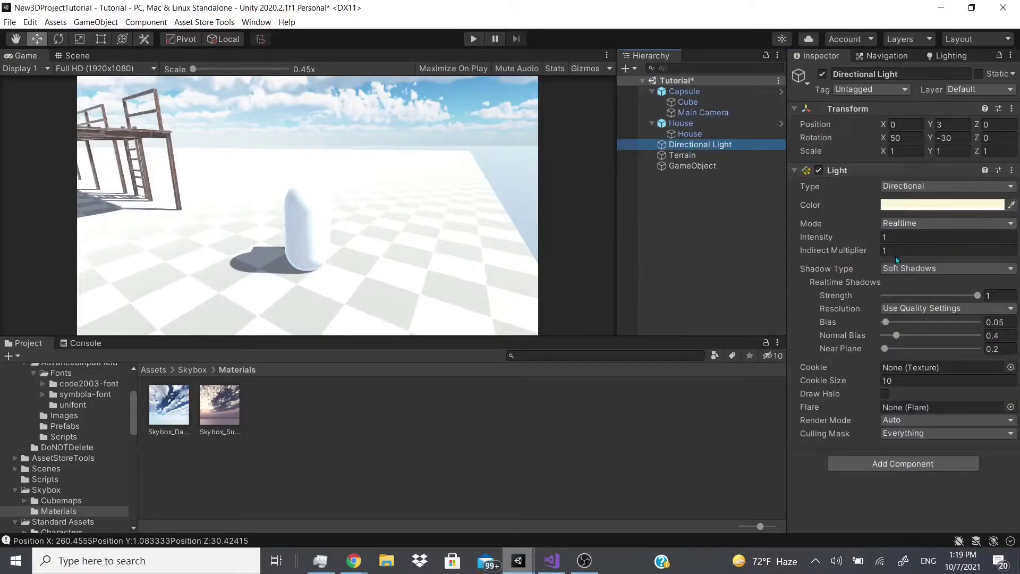
Step: Set the Directional Light colour to a slightly greyed dark blue (292D74)
left_click(902, 204)
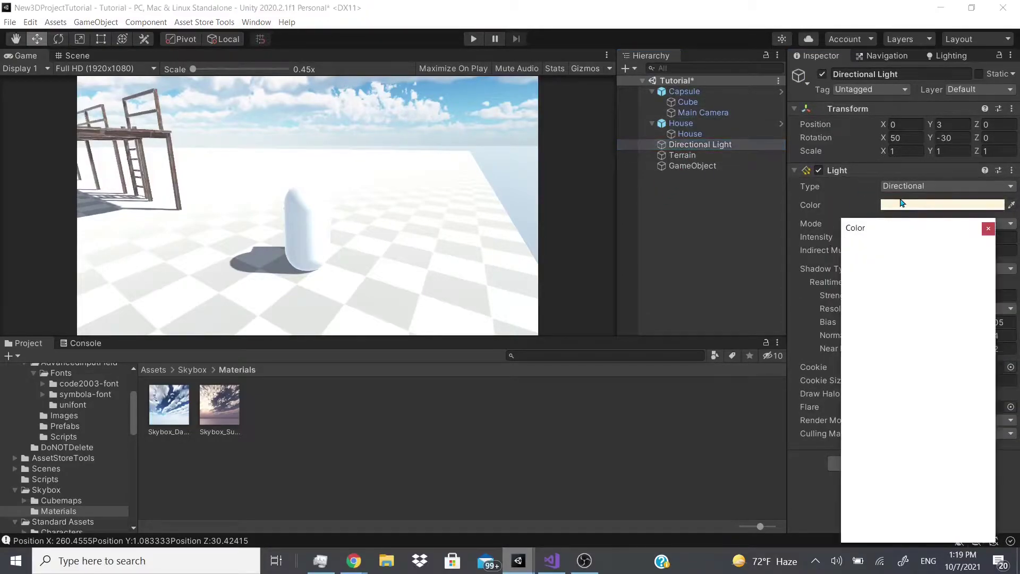
left_click(988, 229)
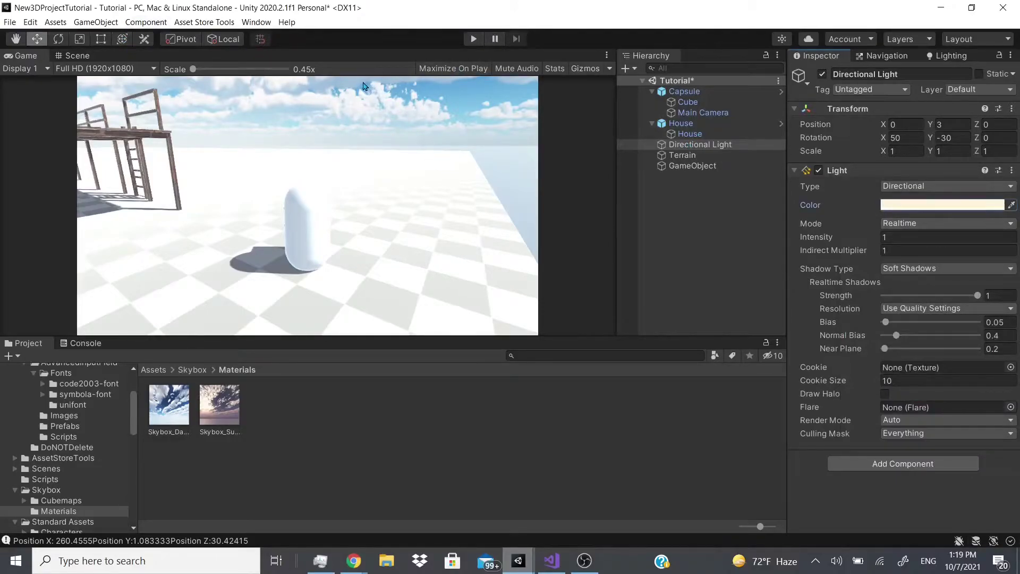
left_click(921, 204)
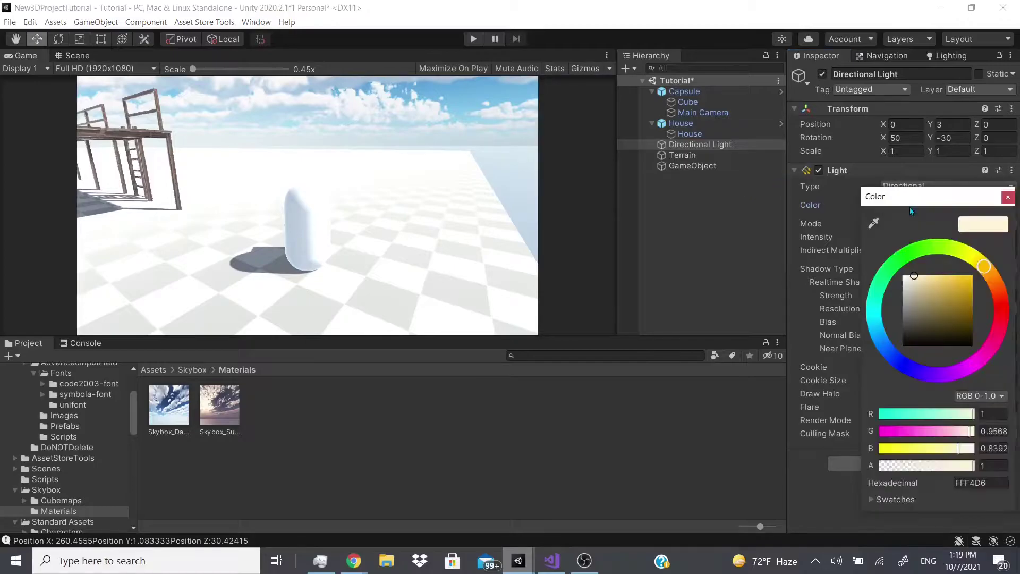
left_click(901, 346)
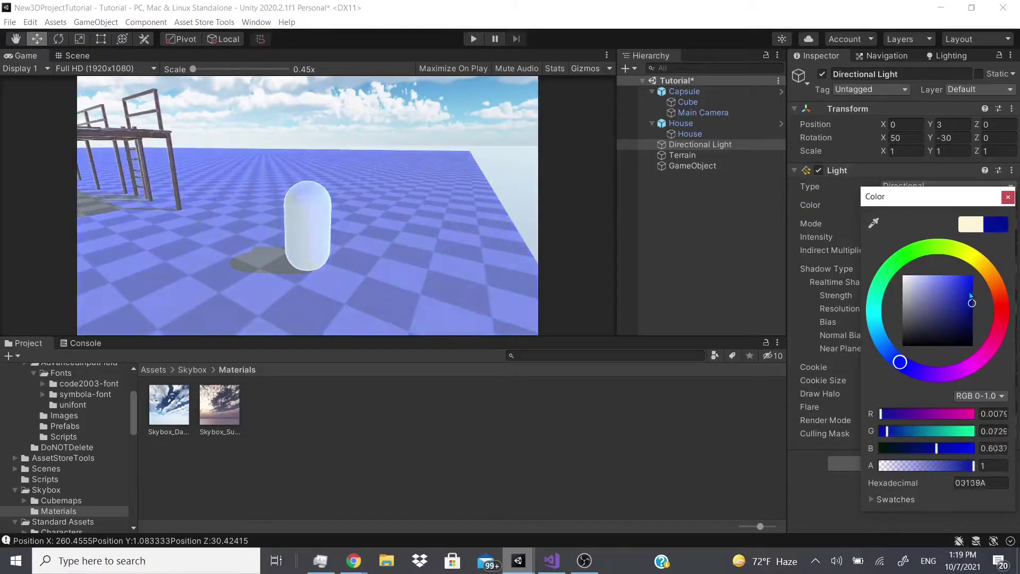
left_click(970, 287)
left_click_drag(984, 267, 888, 351)
left_click(1007, 197)
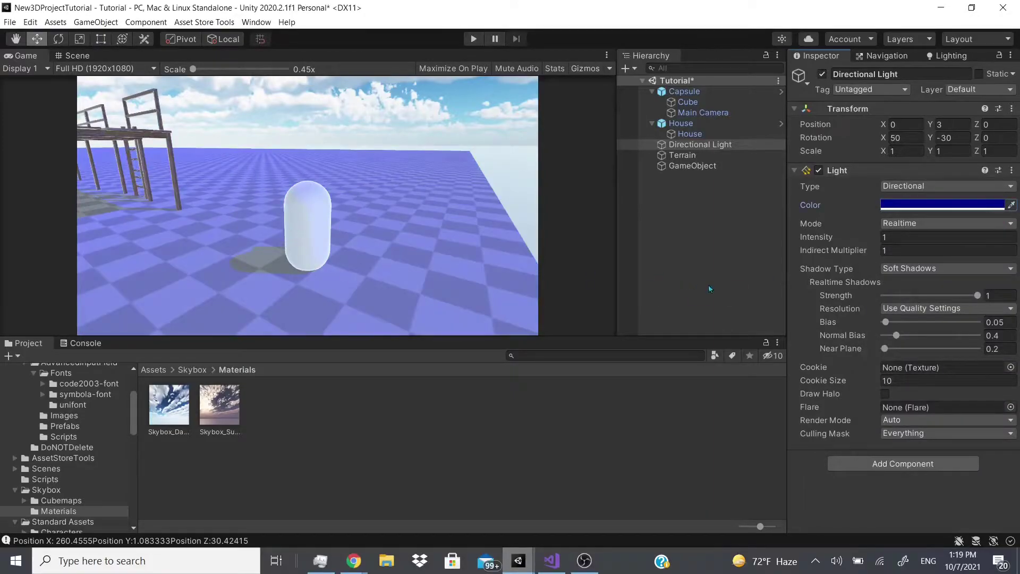
left_click(895, 206)
mouse_move(954, 305)
left_mouse_down()
mouse_move(947, 317)
mouse_move(959, 317)
left_mouse_up()
left_click(1007, 197)
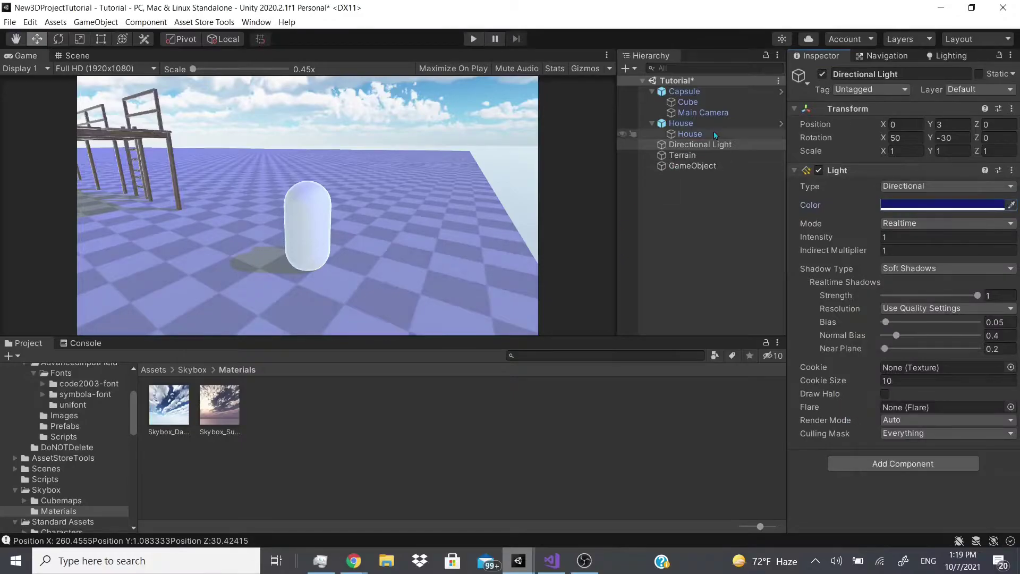
left_click(703, 113)
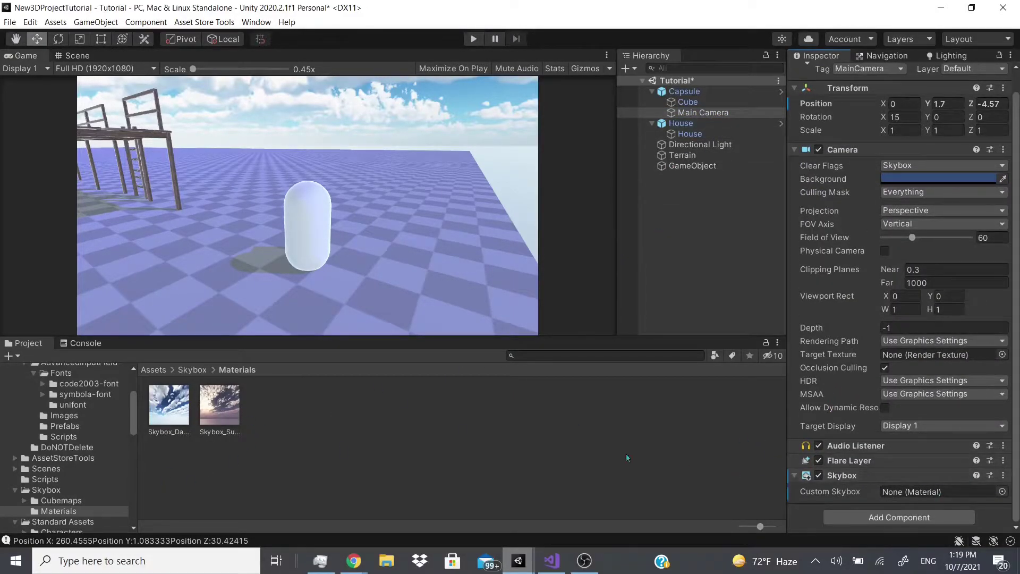
Step: Try Skybox_Sunset and Skybox_Daytime as the camera's custom skybox, settling on Skybox_Sunset
left_click_drag(226, 414, 938, 491)
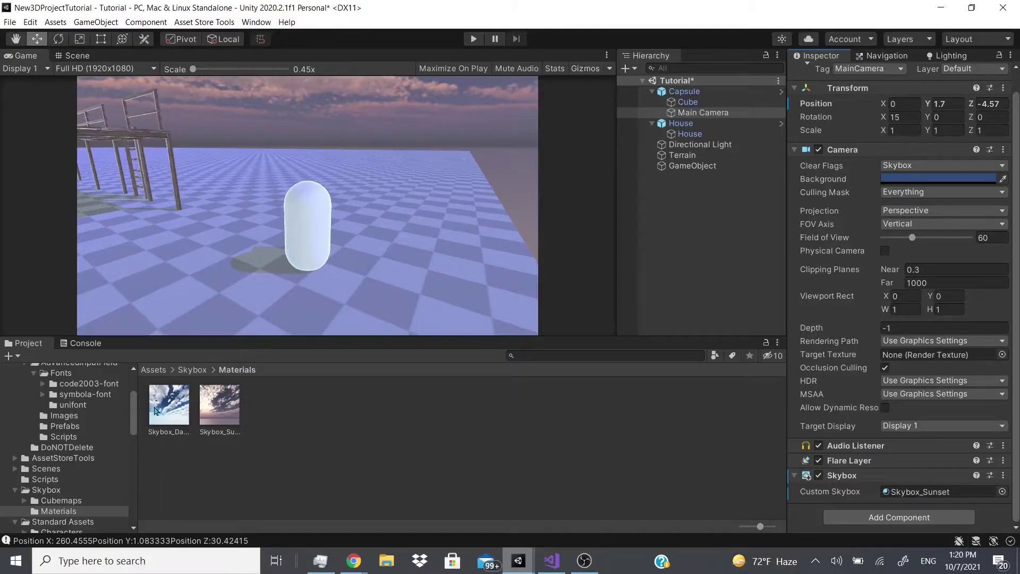
left_click_drag(154, 411, 909, 491)
left_click_drag(219, 403, 930, 492)
Step: Remove the Skybox component from Main Camera and browse the Rendering components
left_click(1002, 474)
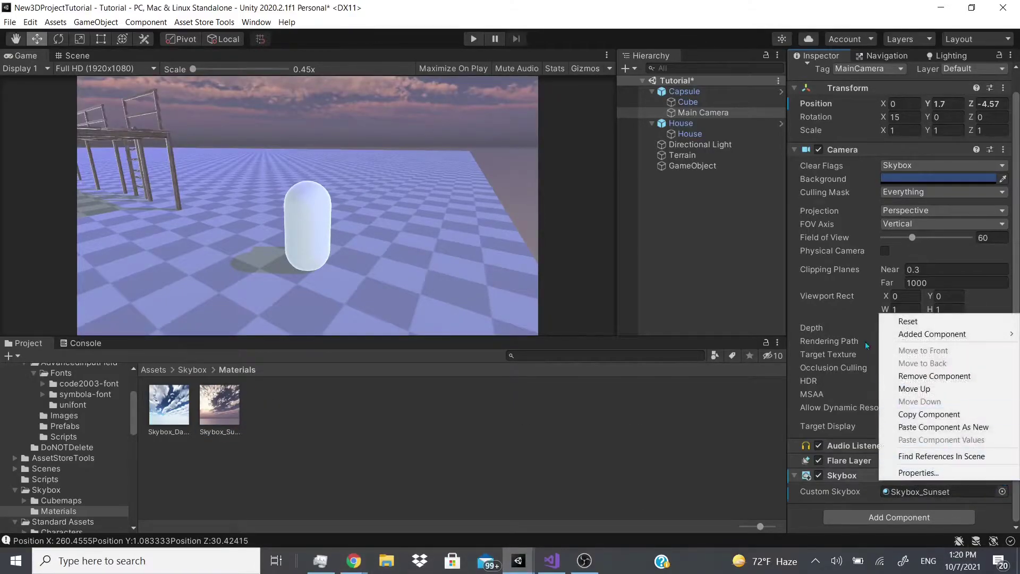
left_click(903, 375)
left_click(867, 502)
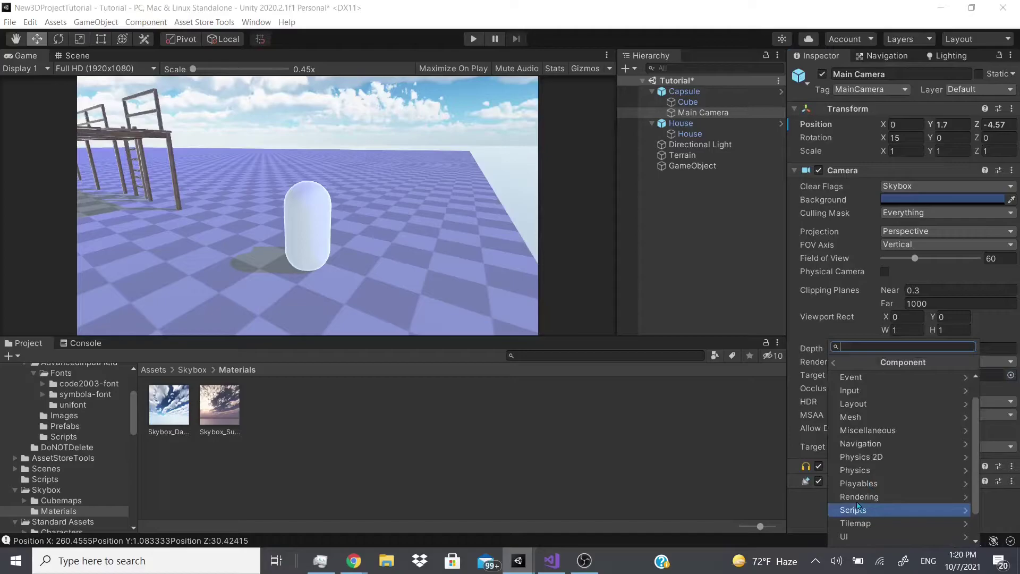
left_click(857, 497)
key("Down")
key("Down")
key("Down")
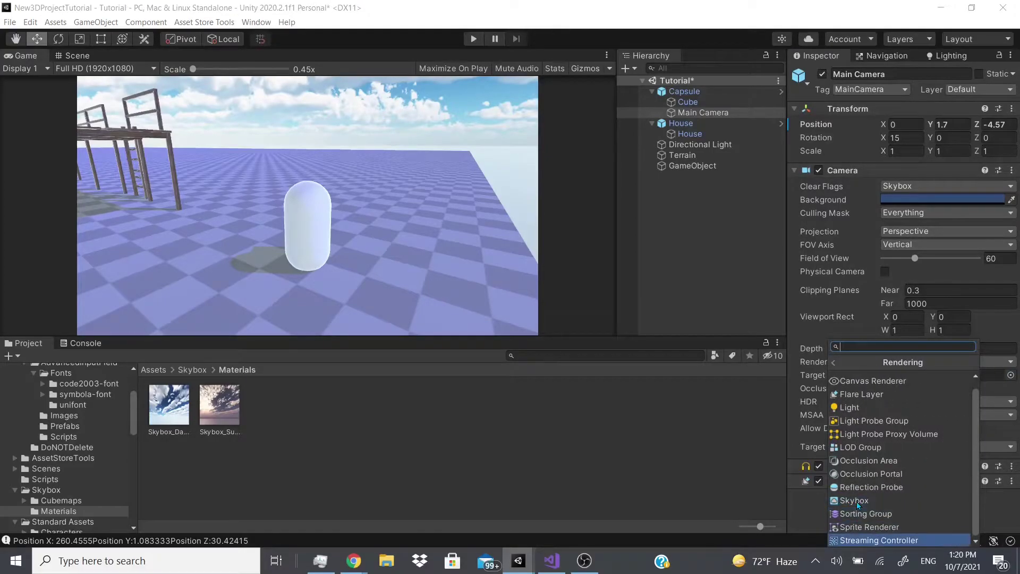
key("Down")
key("Up")
key("Escape")
Step: Add a Sorting Group and a Sprite Renderer to GameObject
left_click(692, 165)
left_click(898, 176)
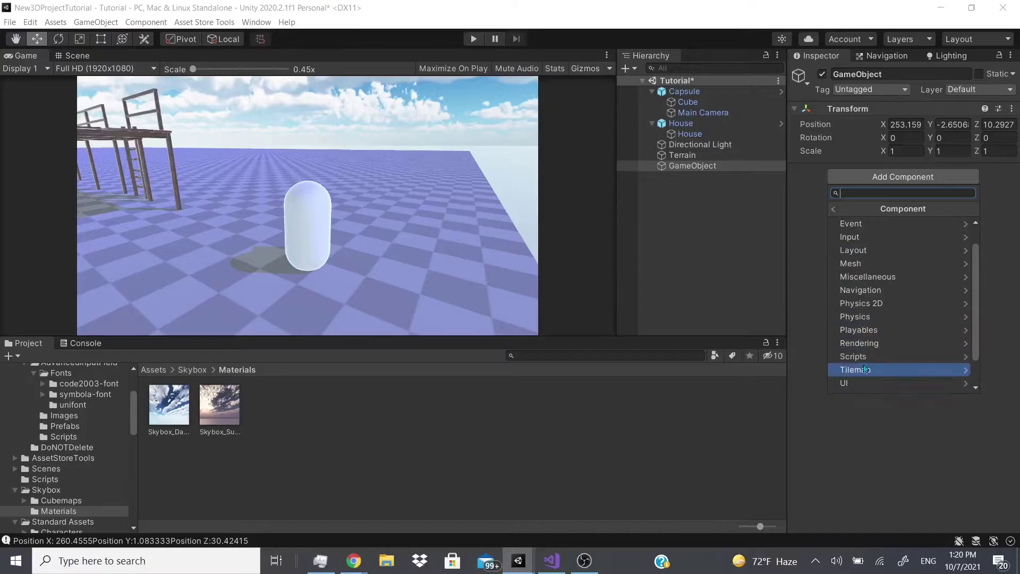
left_click(859, 343)
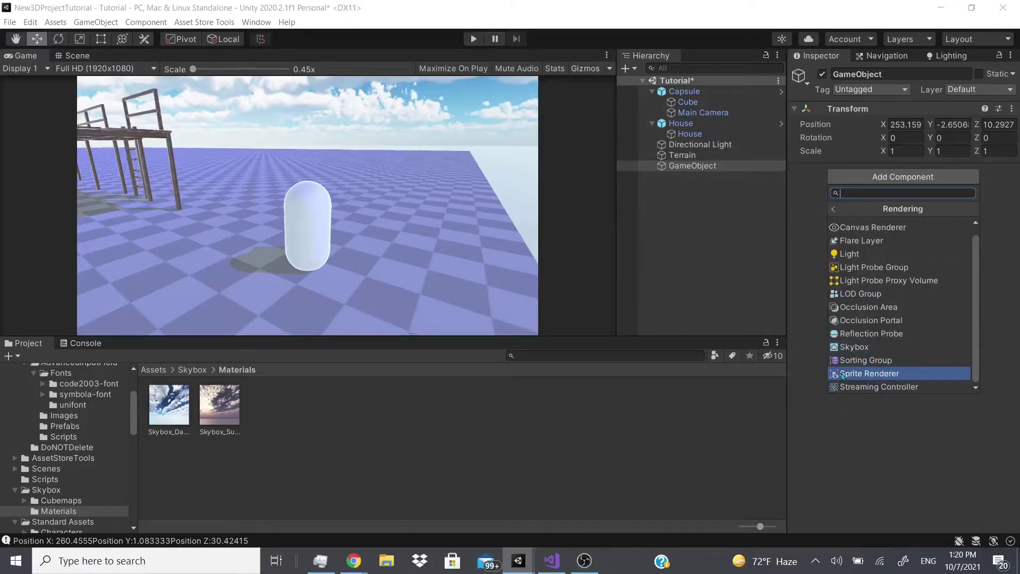
key("Up")
key("Return")
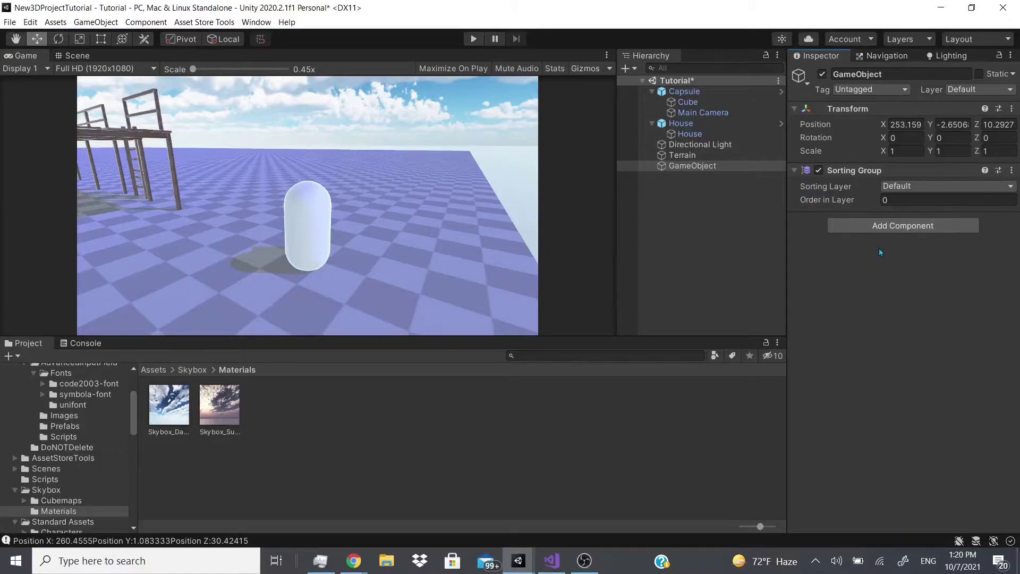
left_click(871, 227)
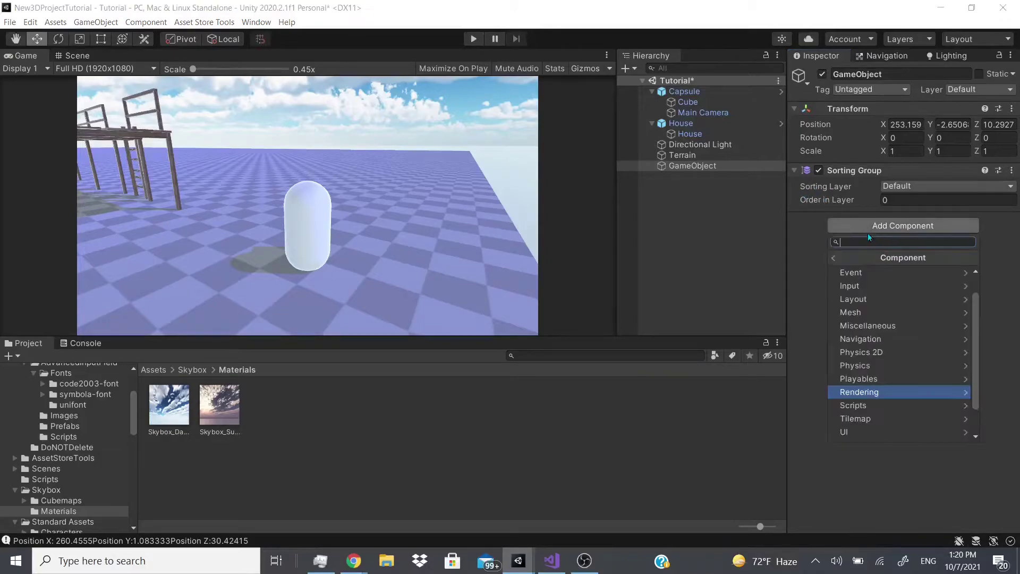
left_click(860, 393)
left_click(850, 423)
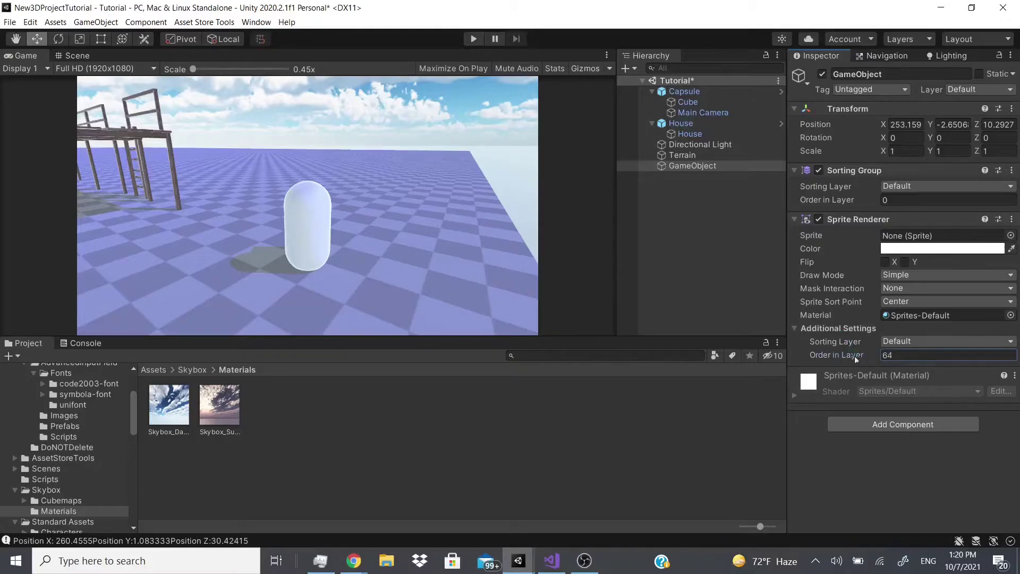
left_click_drag(903, 357, 894, 359)
left_click(696, 168)
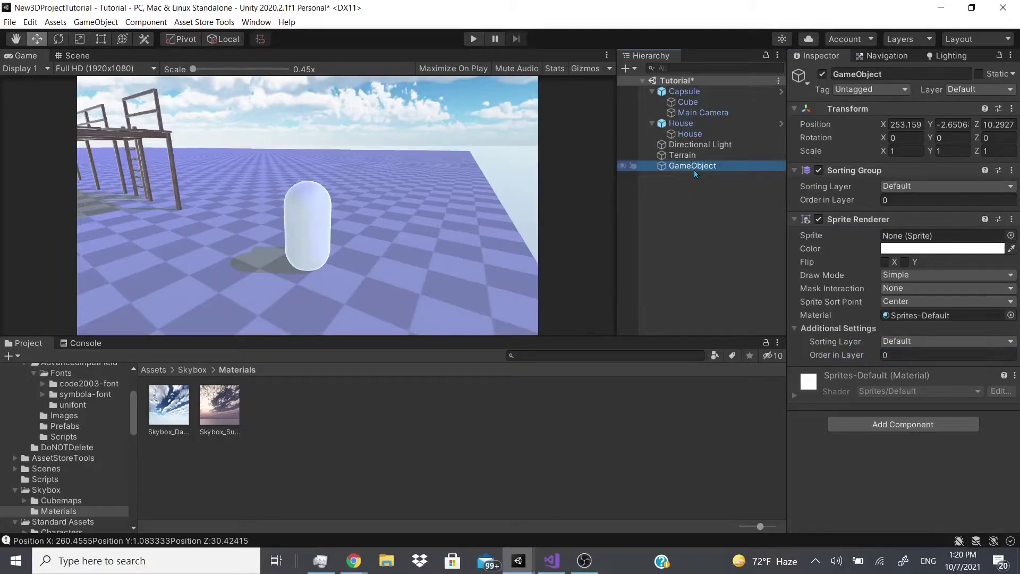
Step: Switch the Scene view to 2D, deactivate House, and give GameObject the ButtonAcceleratorOverSprite sprite
left_click(75, 55)
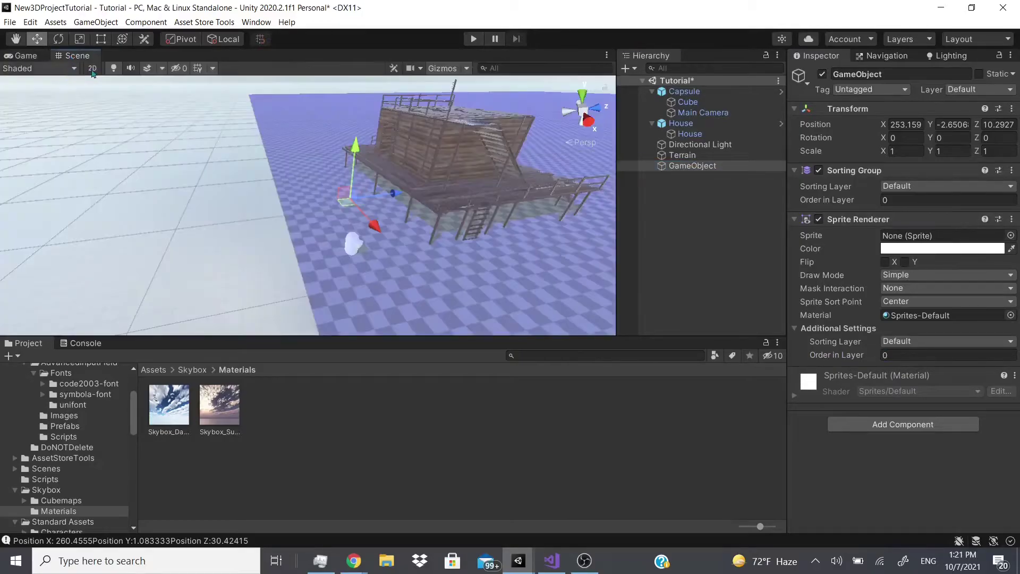
left_click(89, 70)
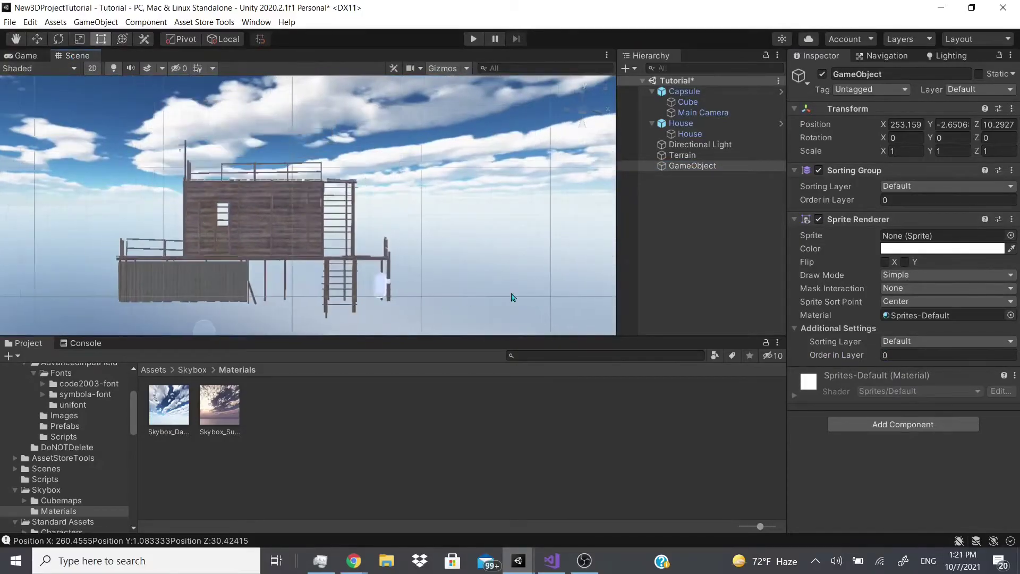
left_click(764, 123)
left_click(822, 74)
left_click(692, 166)
left_click(997, 230)
double_click(884, 301)
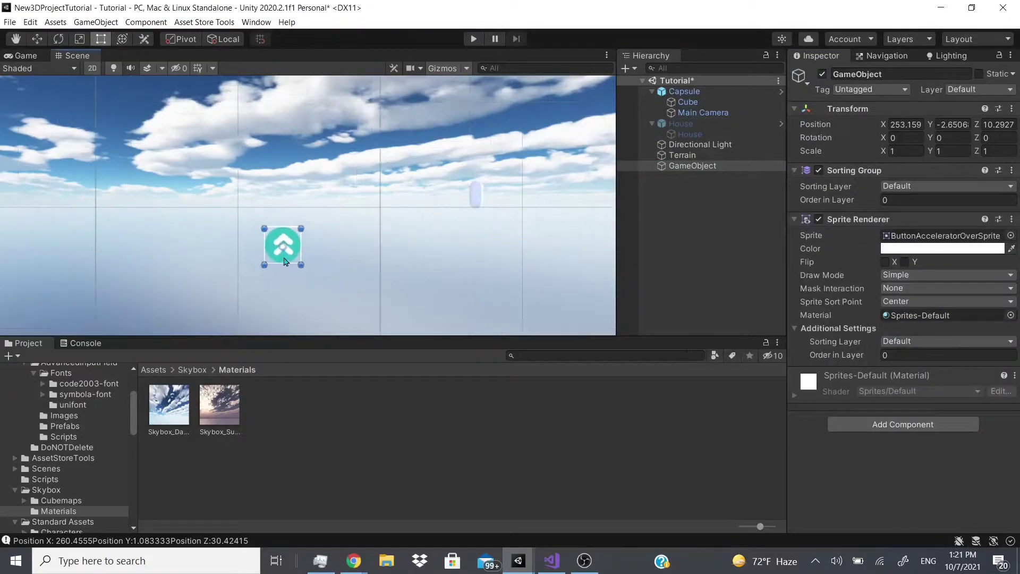
Step: Deactivate the Capsule, duplicate GameObject, and place the copy beside it with the GrinningEmoji sprite
left_click(691, 91)
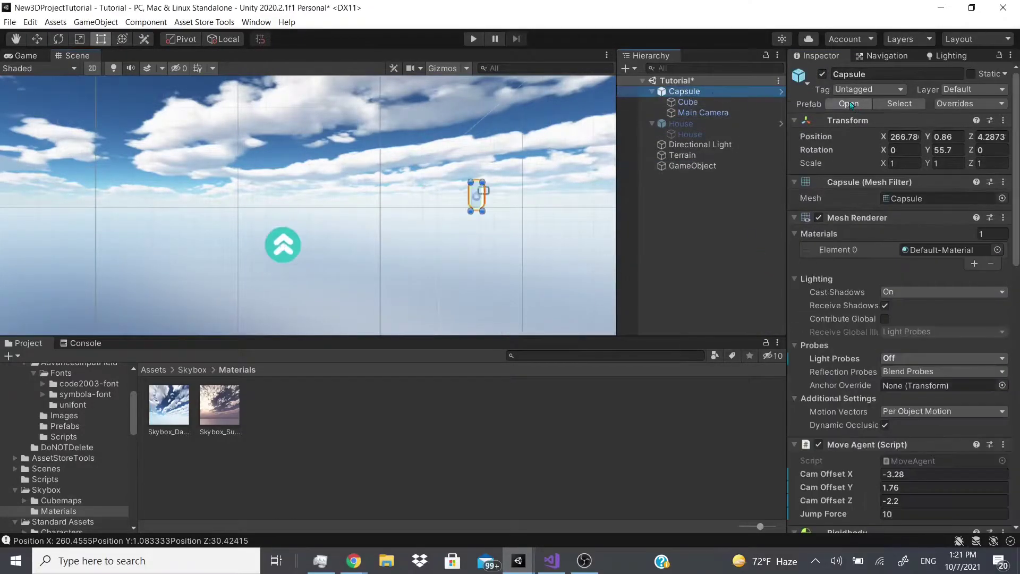
left_click(822, 74)
left_click(652, 91)
left_click(652, 102)
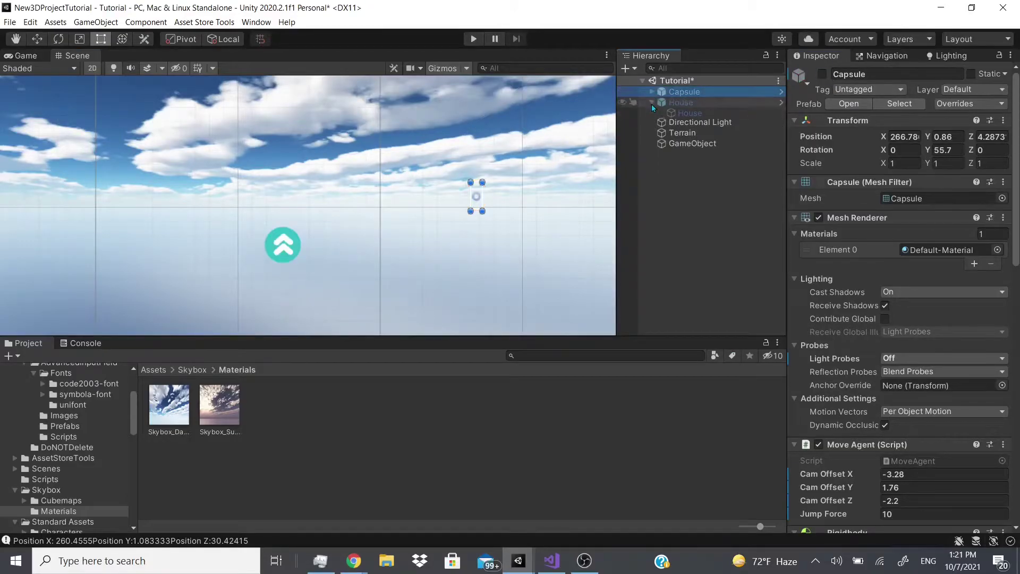
left_click(683, 134)
key("ctrl+d")
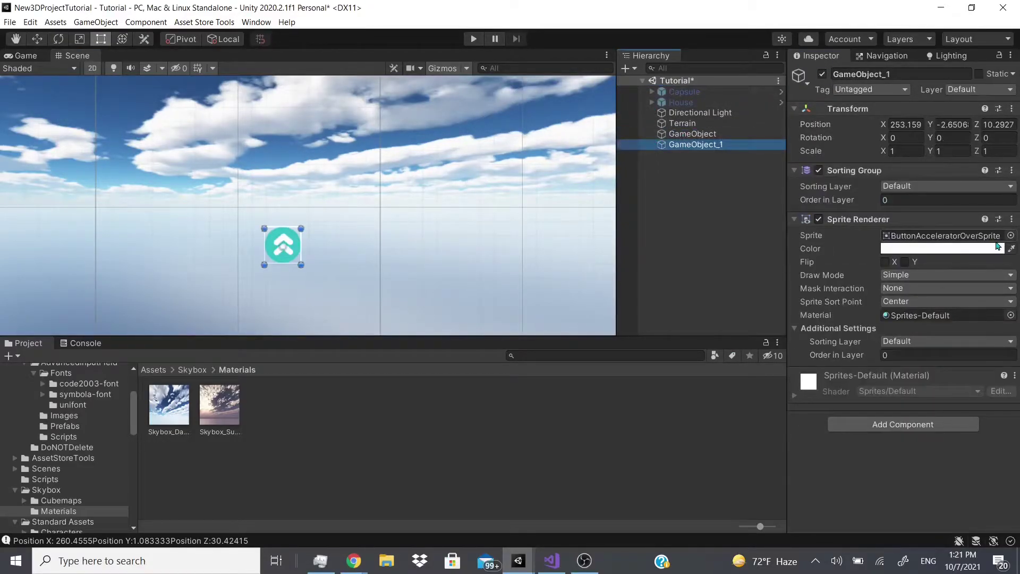
left_click(1010, 236)
scroll(918, 339, "down", 3)
left_click(958, 352)
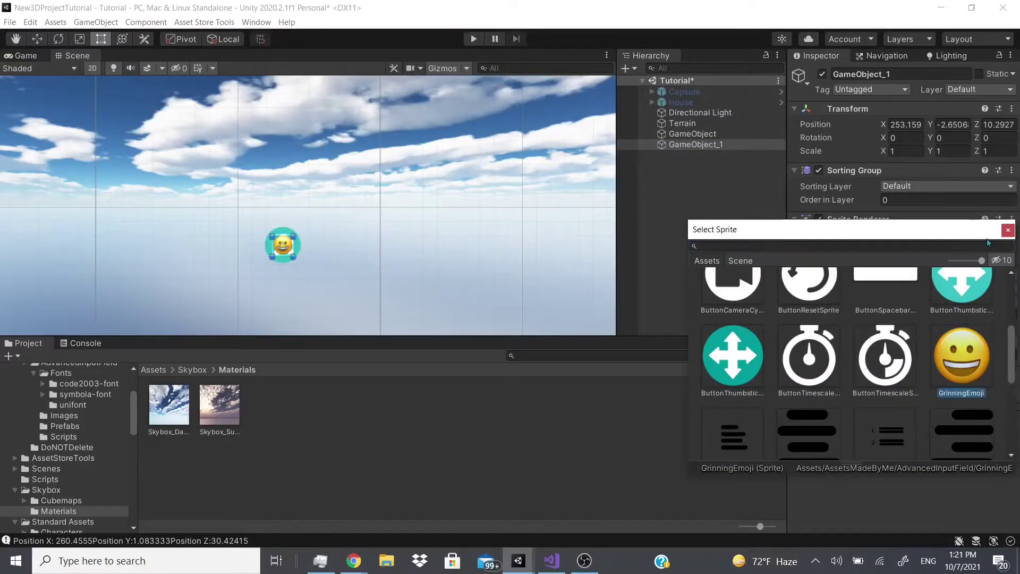
left_click_drag(293, 245, 304, 243)
scroll(303, 243, "up", 3)
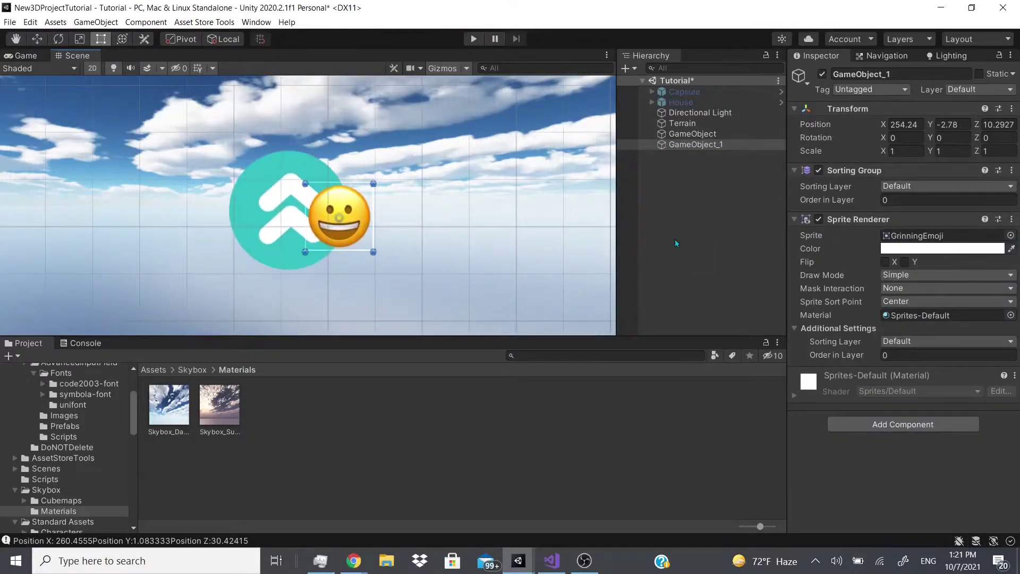
Step: Scrub the Order in Layer values, ending with GameObject's Sorting Group order at -25
left_click(829, 356)
mouse_move(829, 355)
left_mouse_down()
mouse_move(801, 355)
mouse_move(947, 362)
mouse_move(840, 343)
left_mouse_up()
left_click(830, 199)
left_click_drag(831, 200, 824, 197)
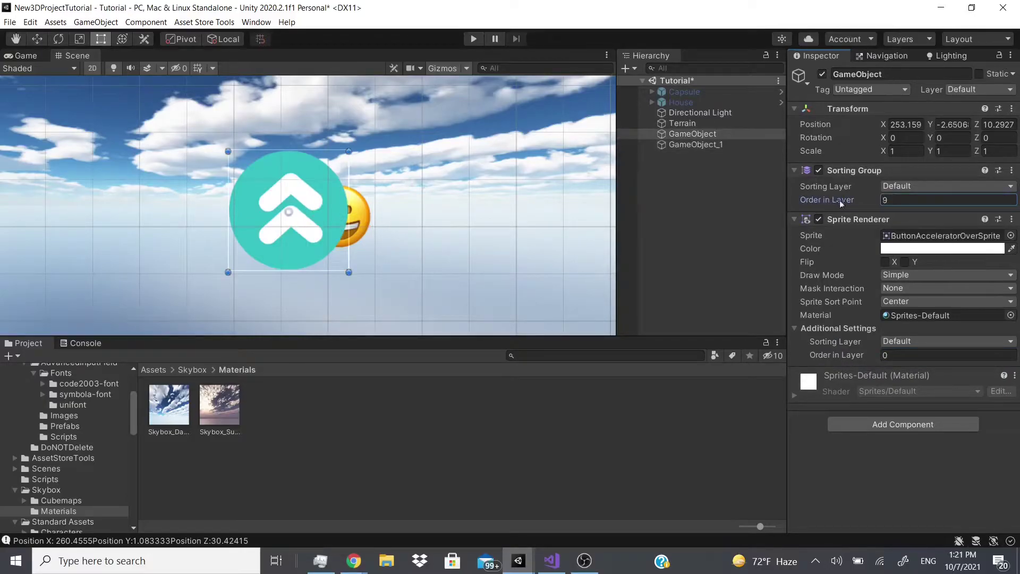
left_click_drag(839, 200, 808, 193)
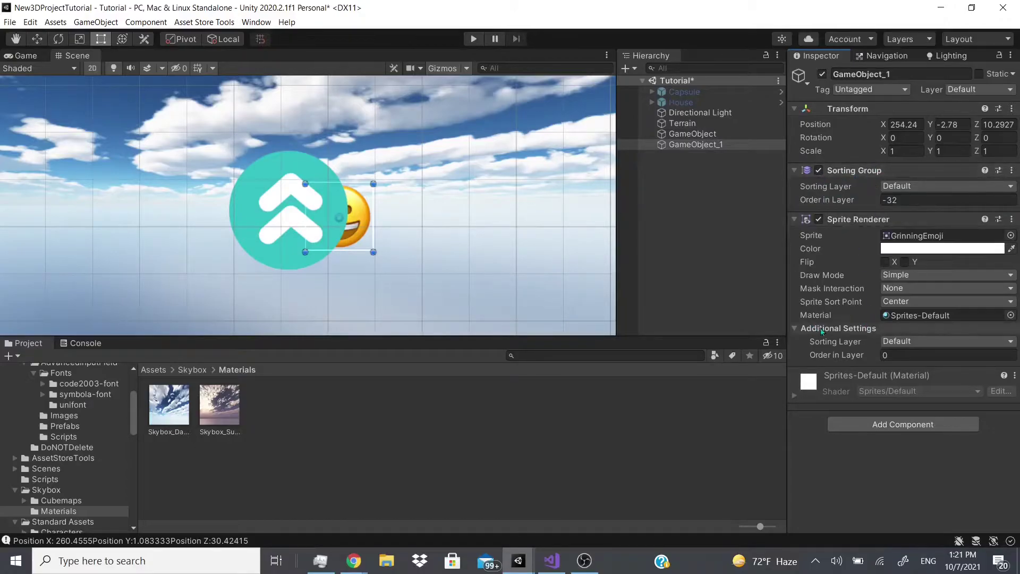
Step: Remove the Sorting Group component from the emoji object GameObject_1
left_click(690, 134)
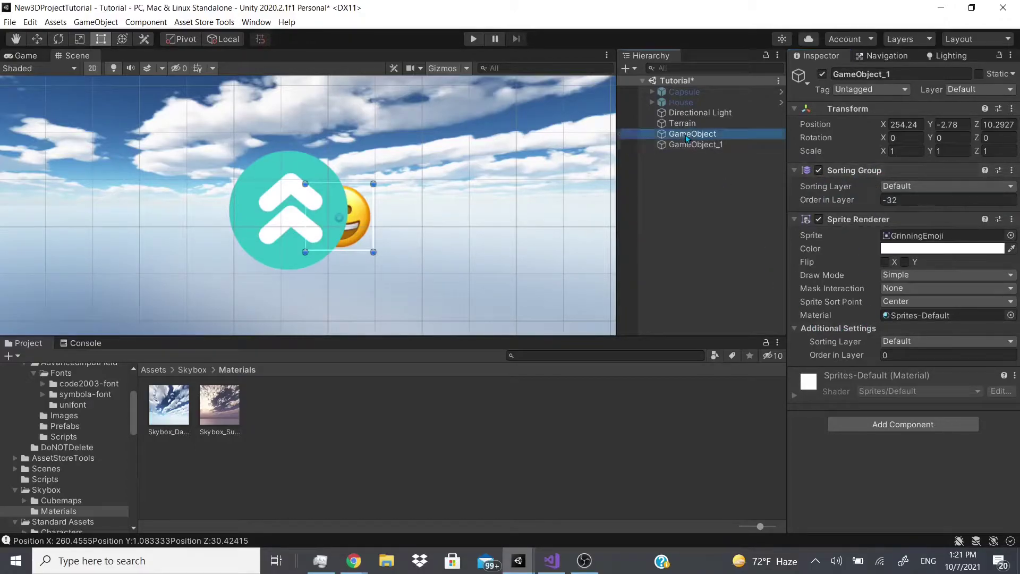
key("Down")
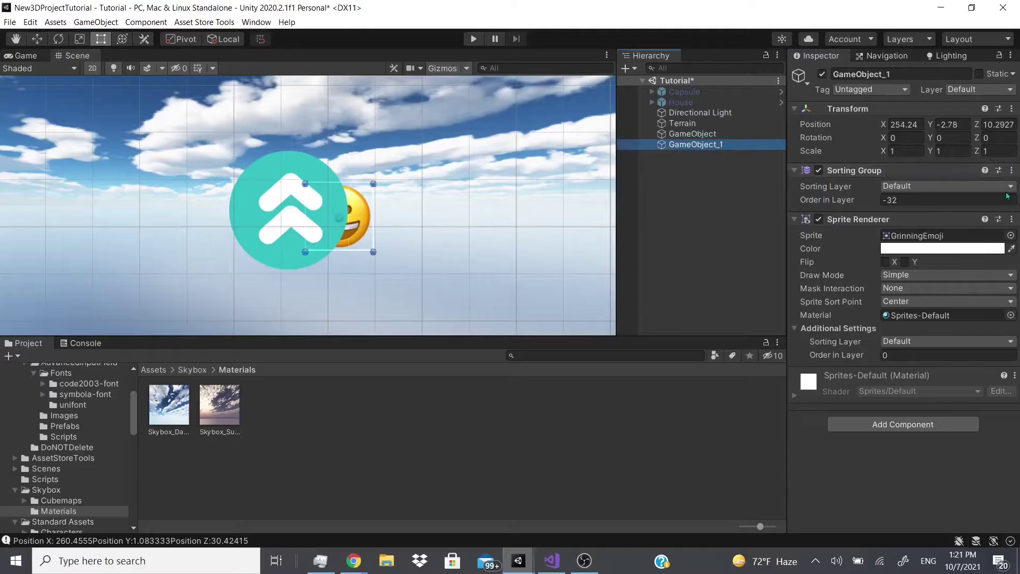
left_click(1011, 170)
left_click(919, 223)
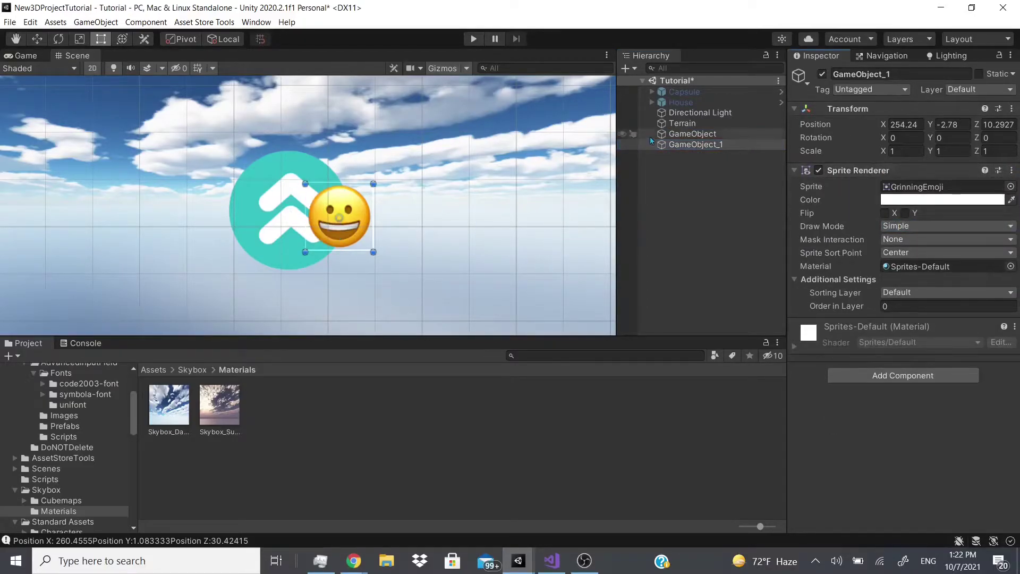
left_click(688, 144)
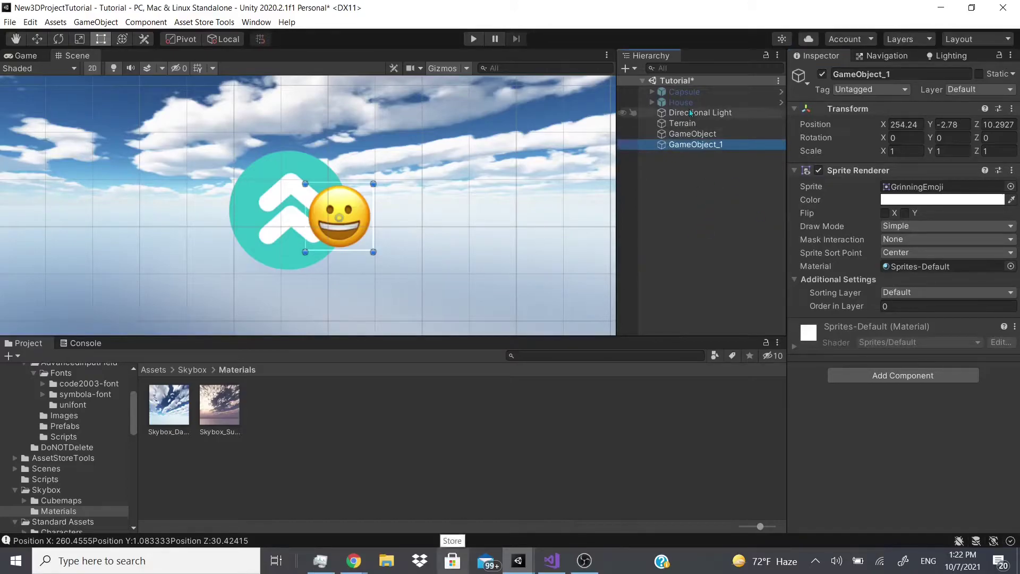
Step: Raise the teal sprite's sorting order to 12 and lower GameObject_1's order in layer to -16
left_click(690, 133)
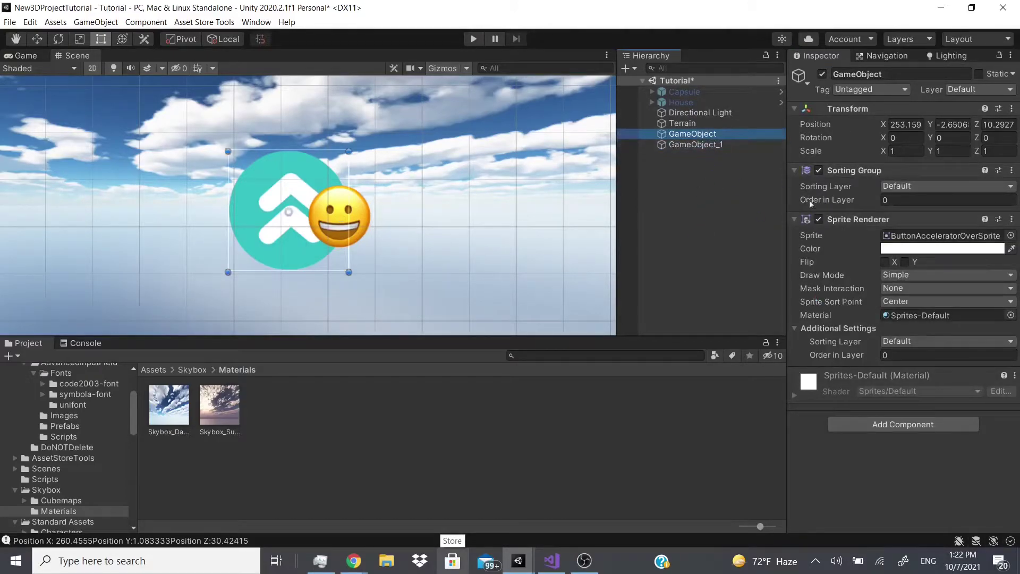
left_click_drag(811, 206, 826, 211)
left_click(710, 146)
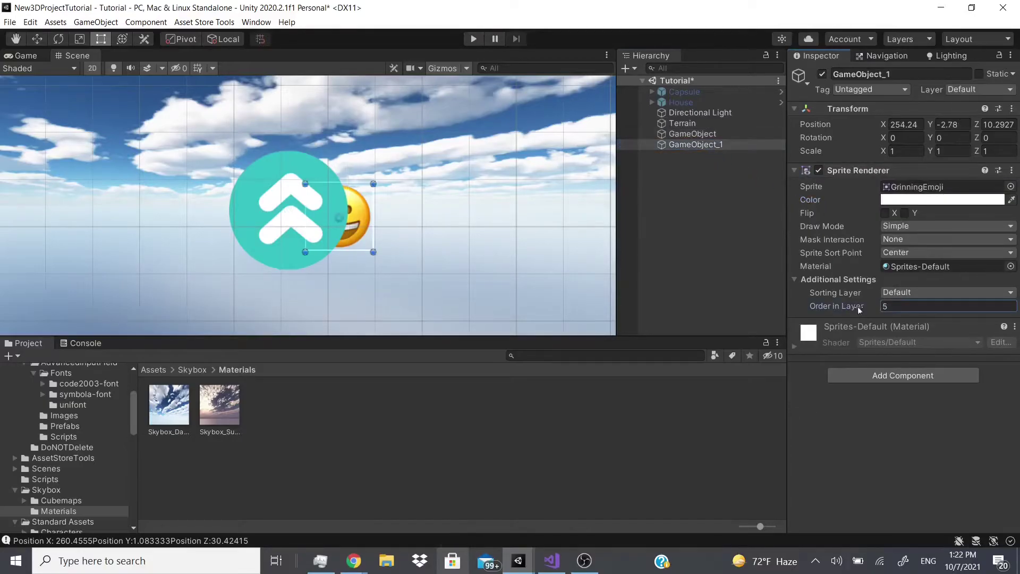
left_click_drag(857, 306, 847, 305)
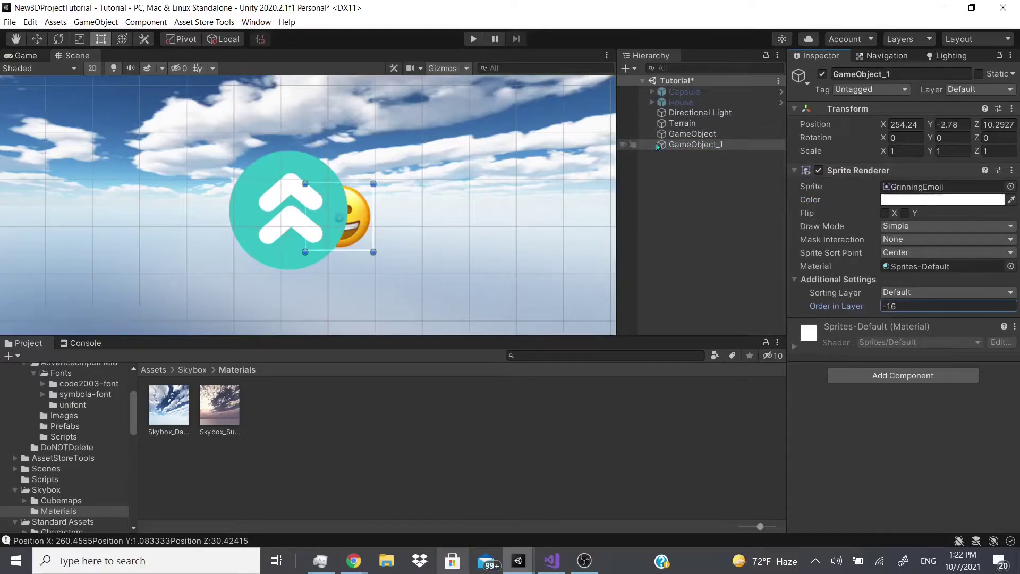
Step: Check the sorting layer choices on GameObject's Sorting Group and Sprite Renderer
left_click(690, 135)
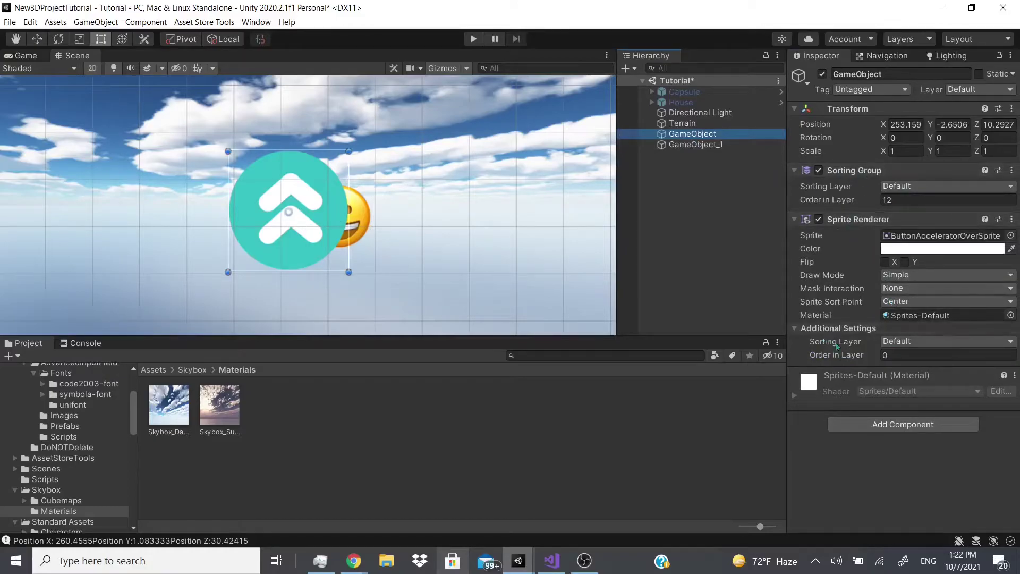
left_click(910, 185)
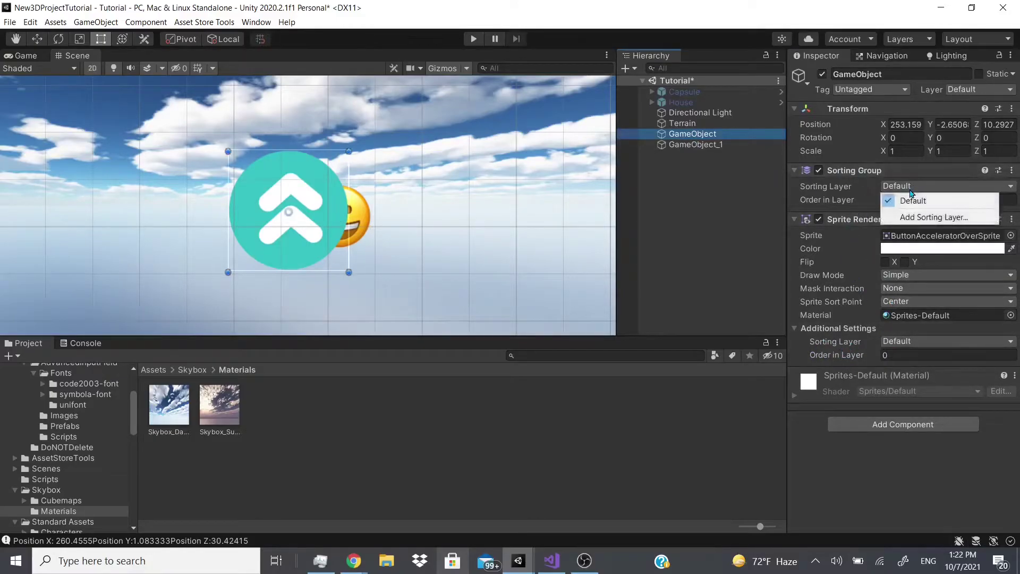
left_click(897, 340)
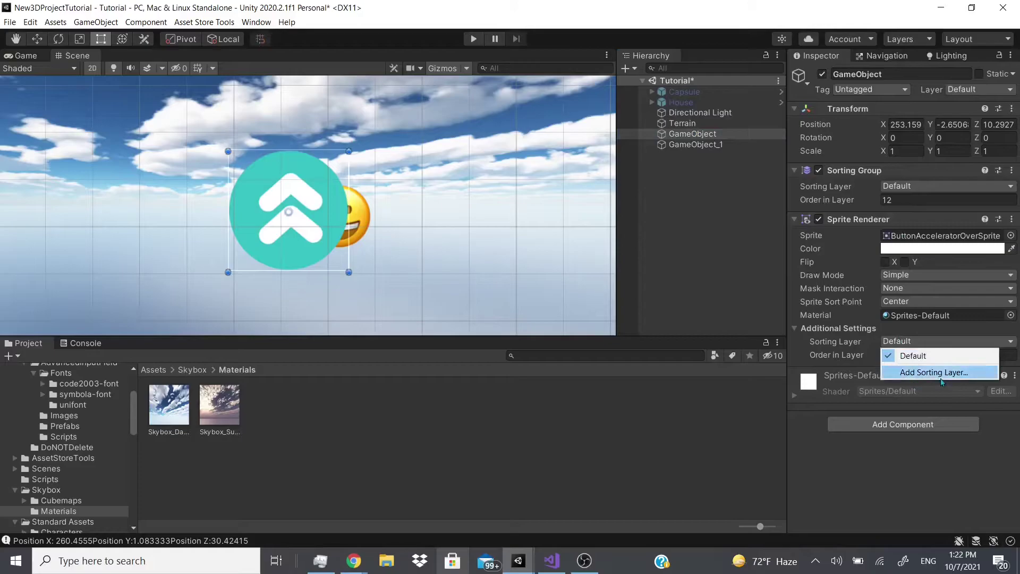
left_click(893, 186)
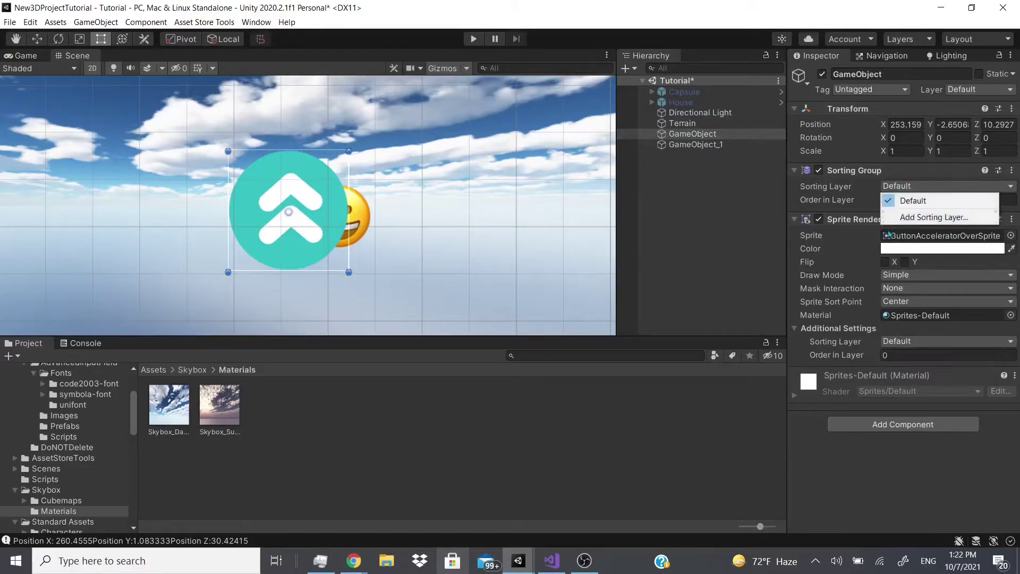
Step: Remove the Sorting Group and teal Sprite Renderer from GameObject, leaving only Transform
left_click(1015, 185)
left_click(1011, 170)
left_click(934, 223)
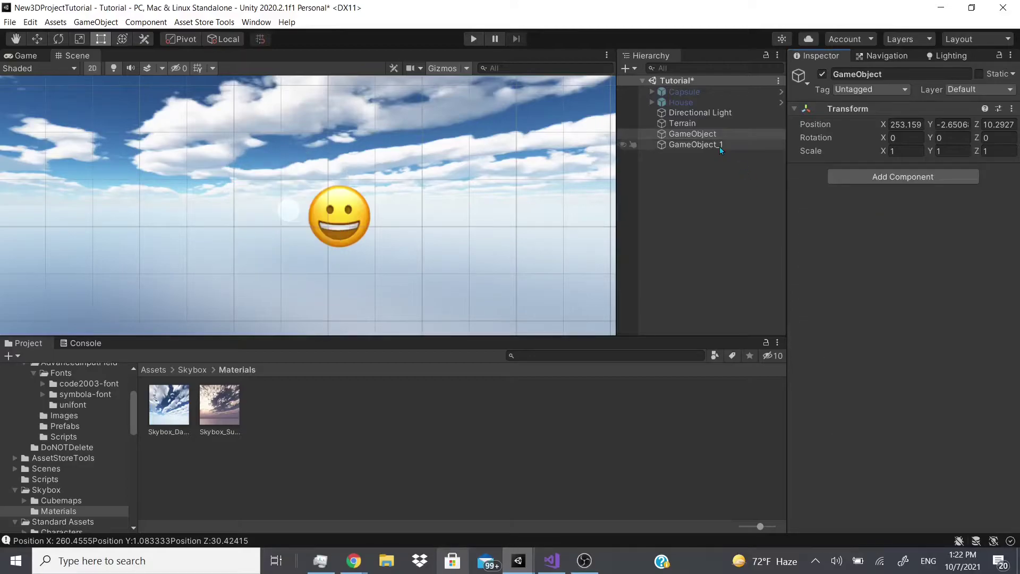
left_click(902, 177)
left_click(871, 342)
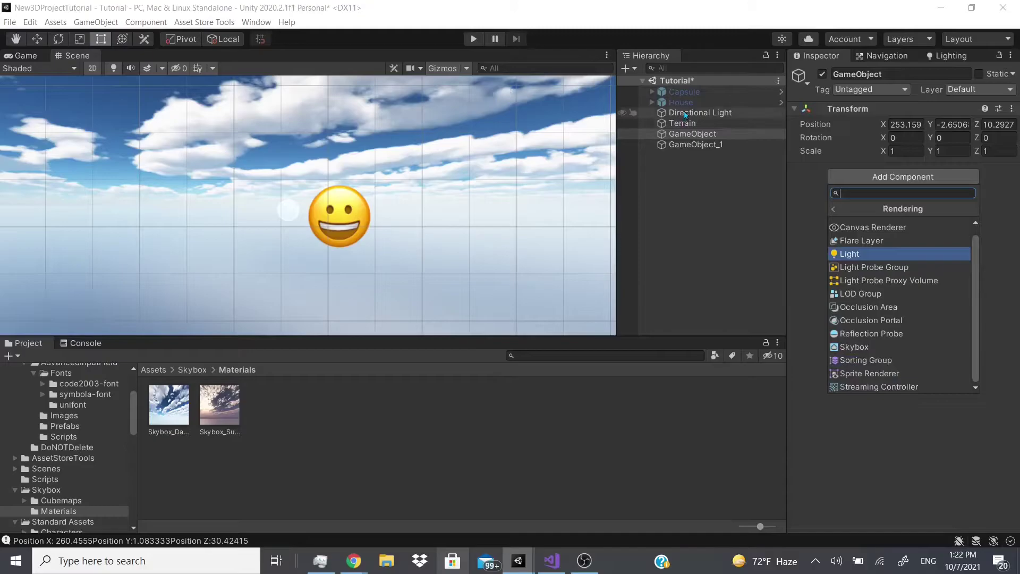
Step: Add a Streaming Controller with Mip Map Bias 0 to the Main Camera under Capsule
left_click(677, 92)
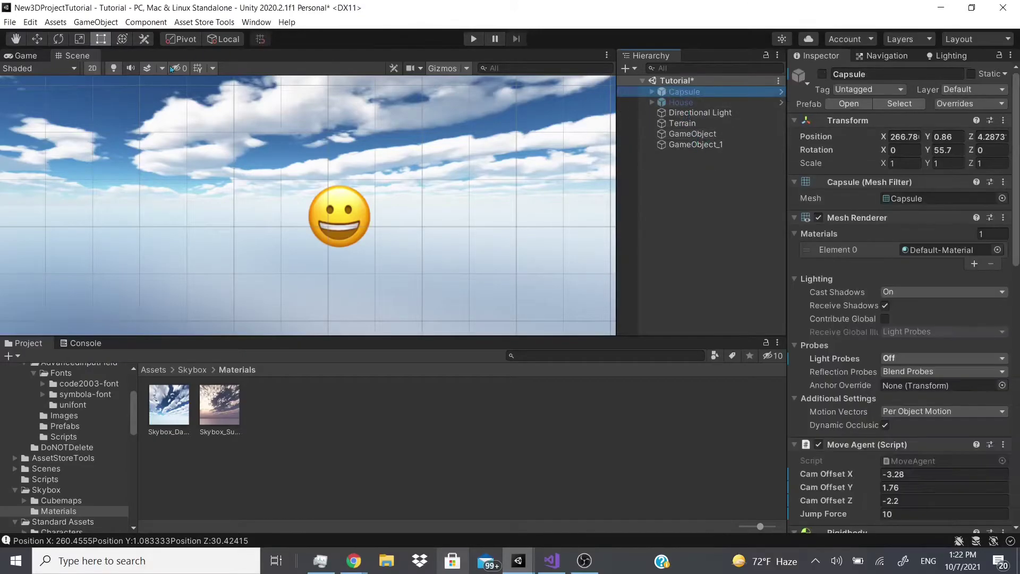
key("w")
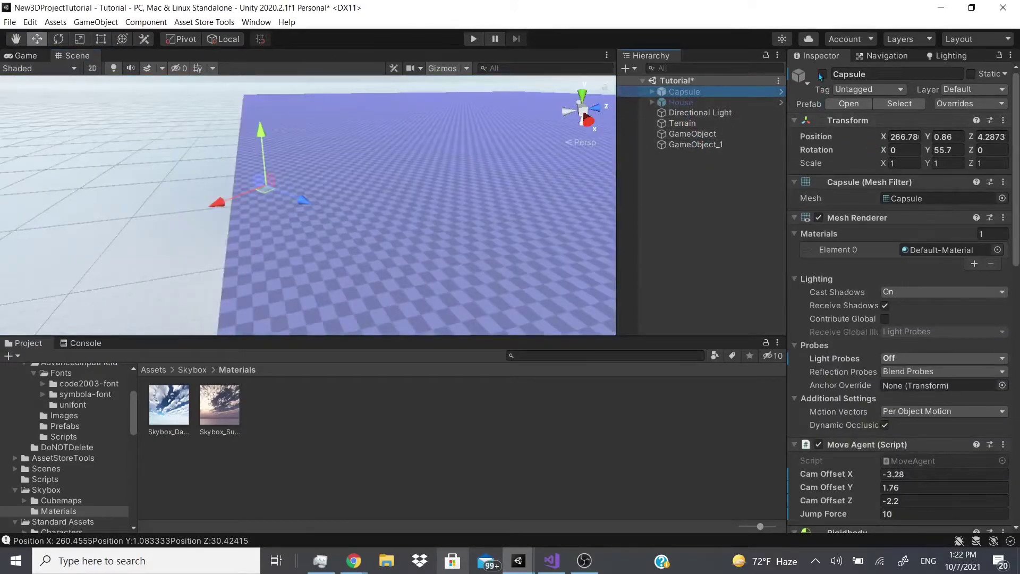
key("Right")
left_click(680, 114)
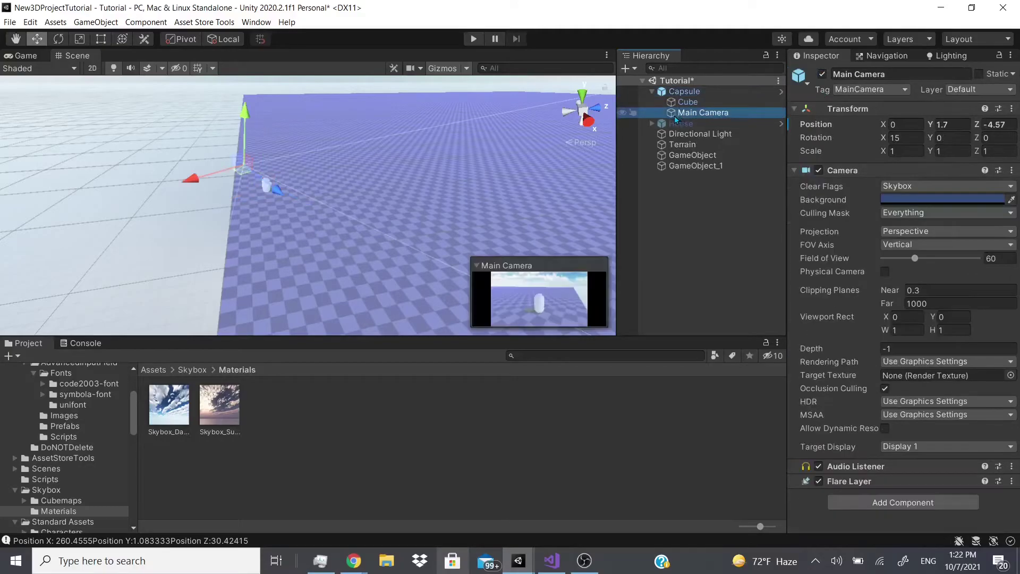
left_click(891, 503)
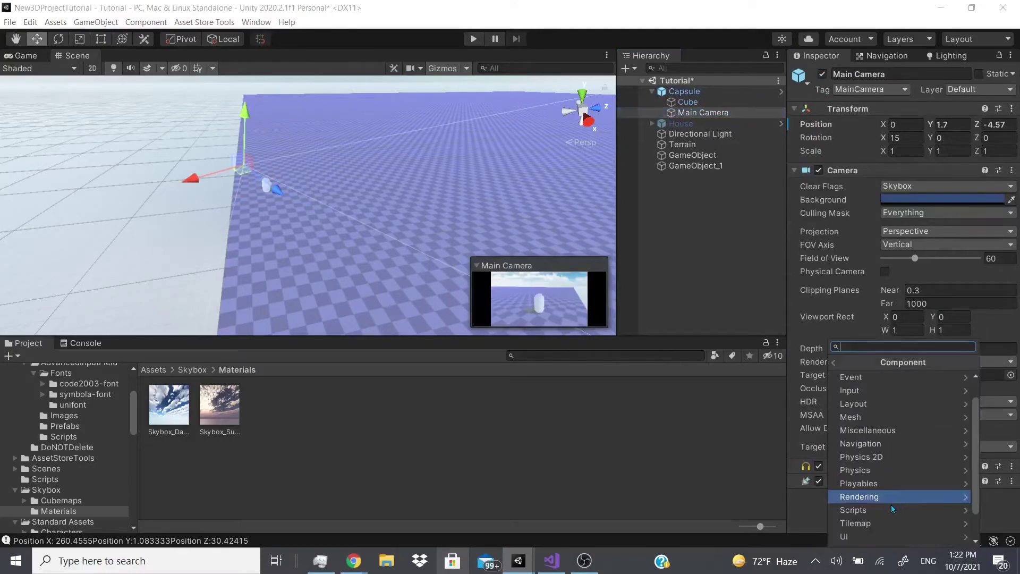
key("Return")
left_click(884, 541)
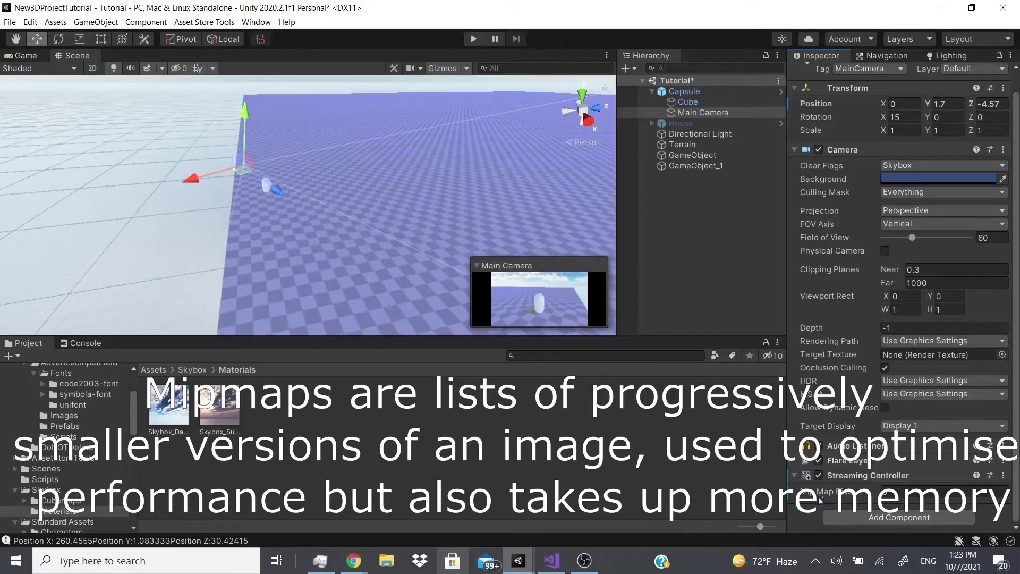
left_click(213, 370)
left_click(169, 370)
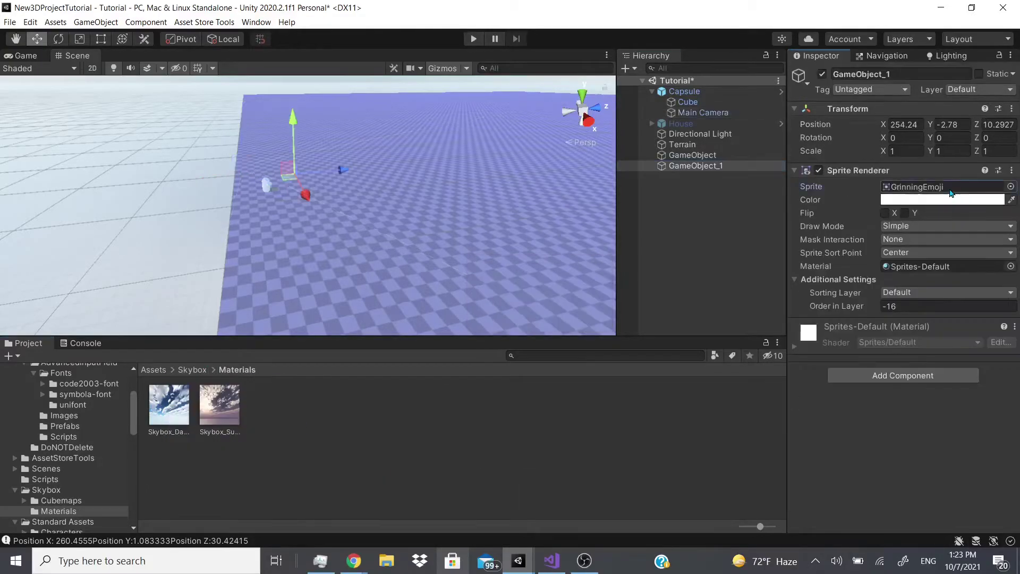
Step: Turn on Generate Mip Maps in GrinningEmoji's texture import settings, with Box filtering
left_click(945, 187)
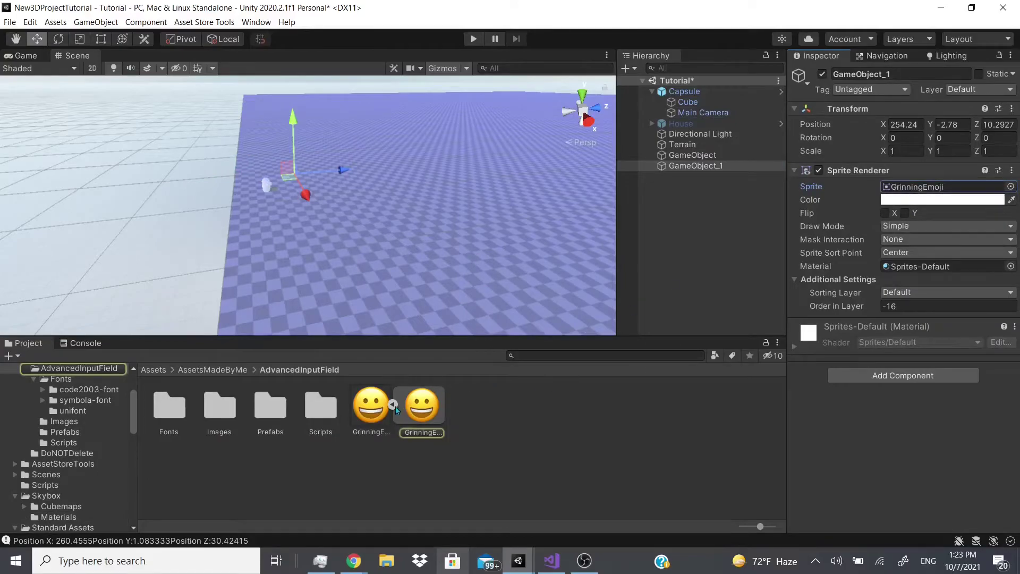
left_click(378, 407)
left_click(954, 113)
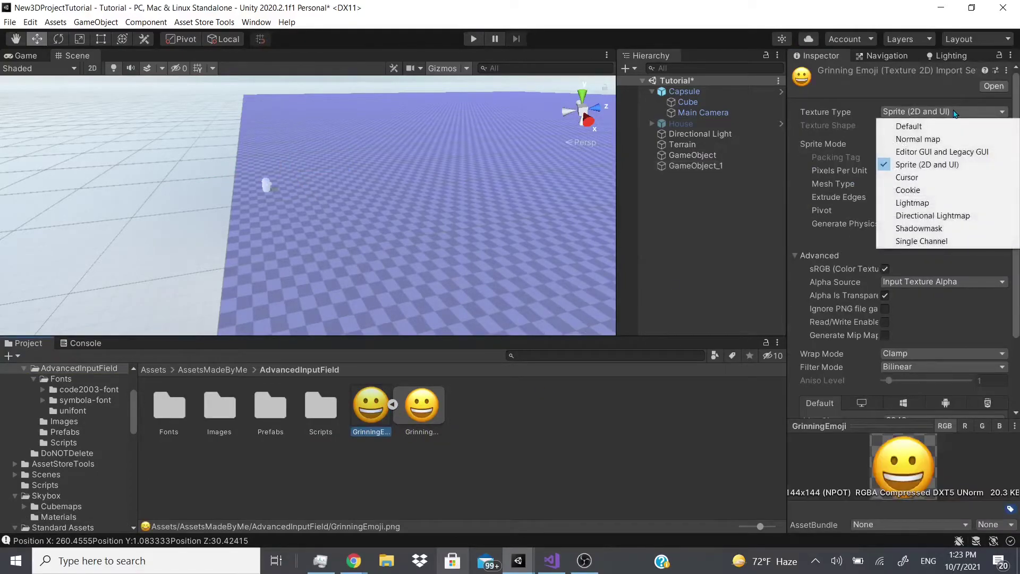
scroll(904, 301, "down", 4)
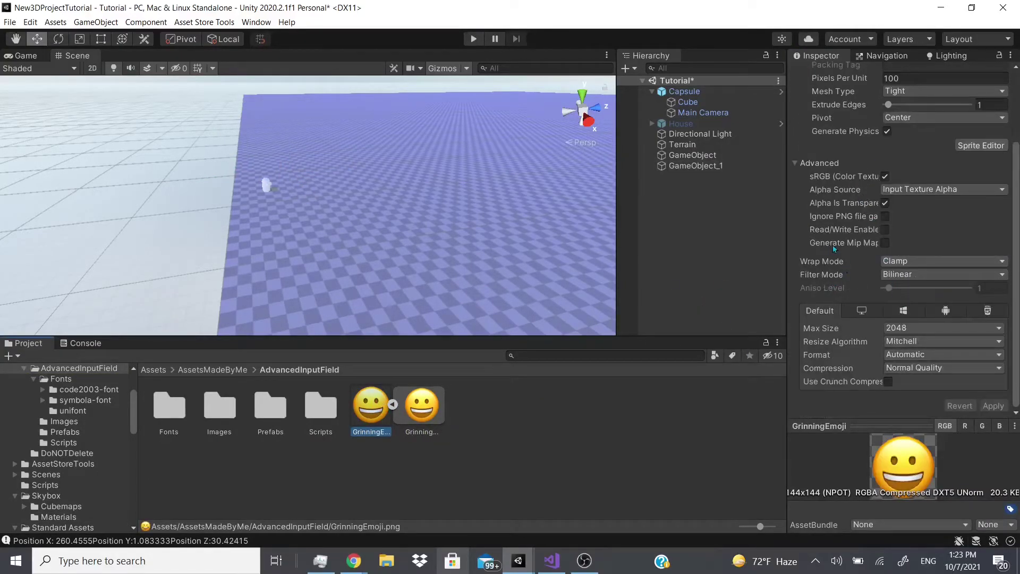
left_click_drag(787, 249, 751, 256)
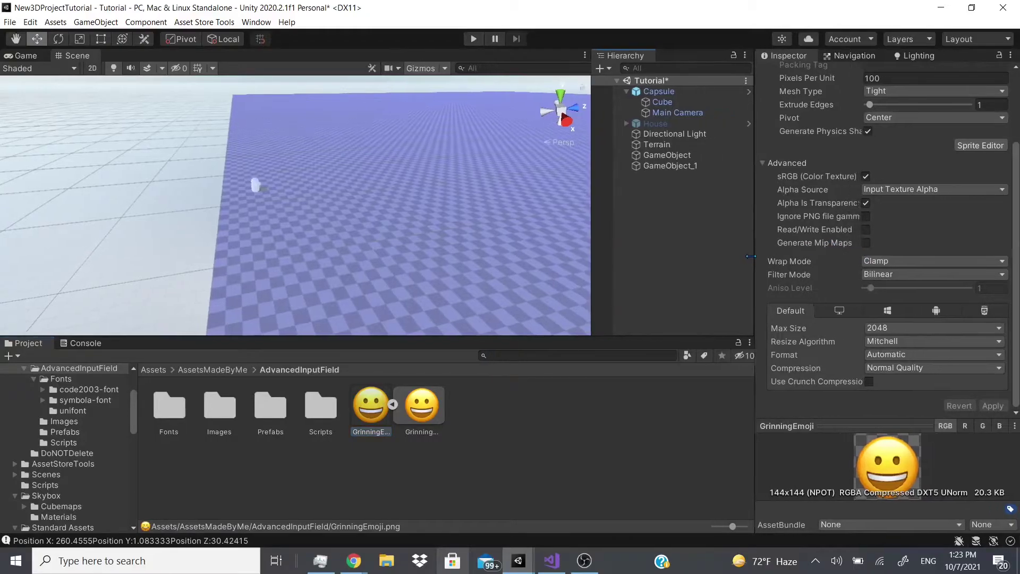
left_click(865, 243)
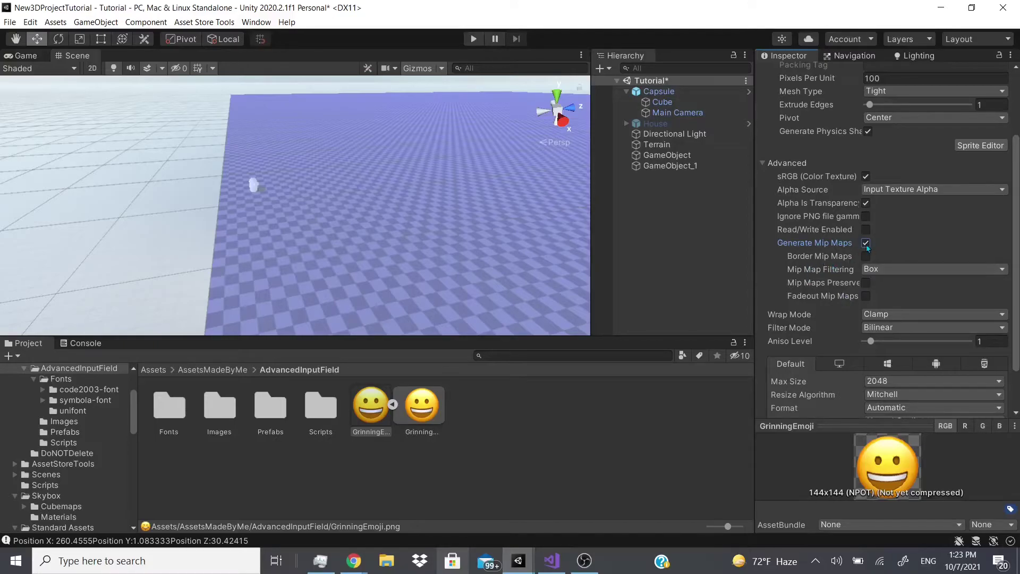
Step: Remove the Streaming Controller component from the Main Camera
left_click(664, 165)
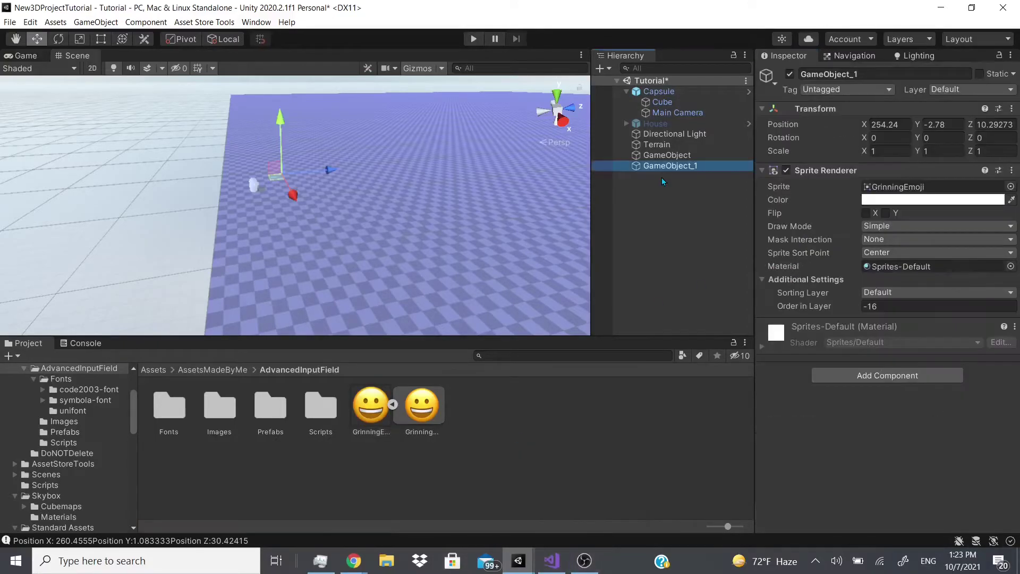
left_click(675, 113)
scroll(795, 498, "down", 1)
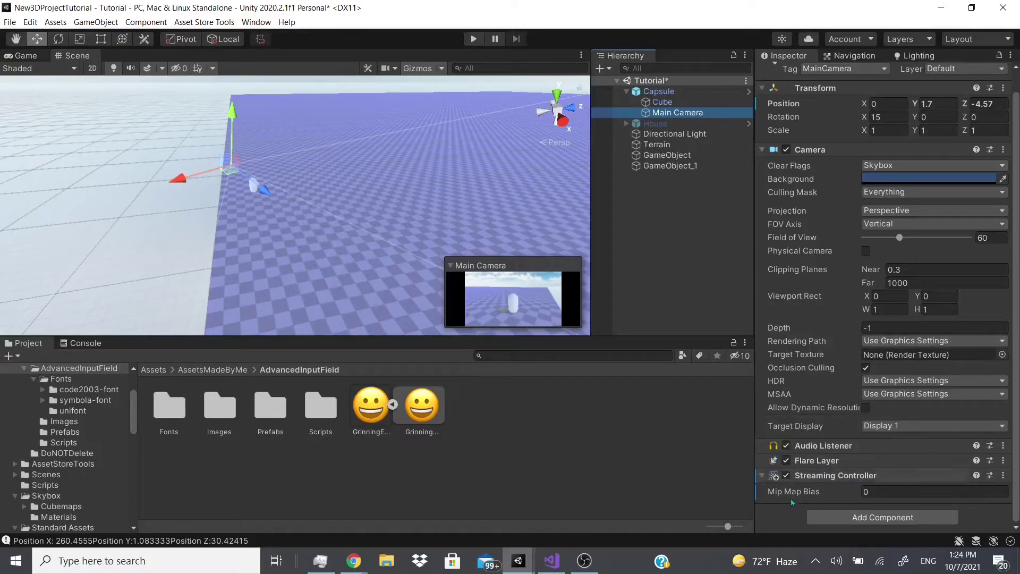
scroll(786, 499, "up", 1)
scroll(797, 494, "down", 1)
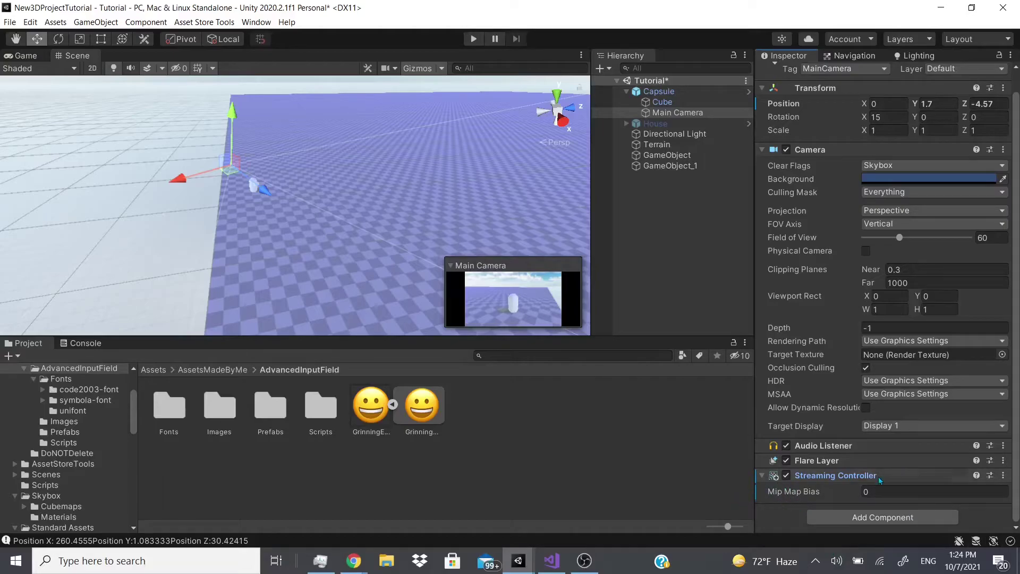
right_click(993, 478)
left_click(935, 376)
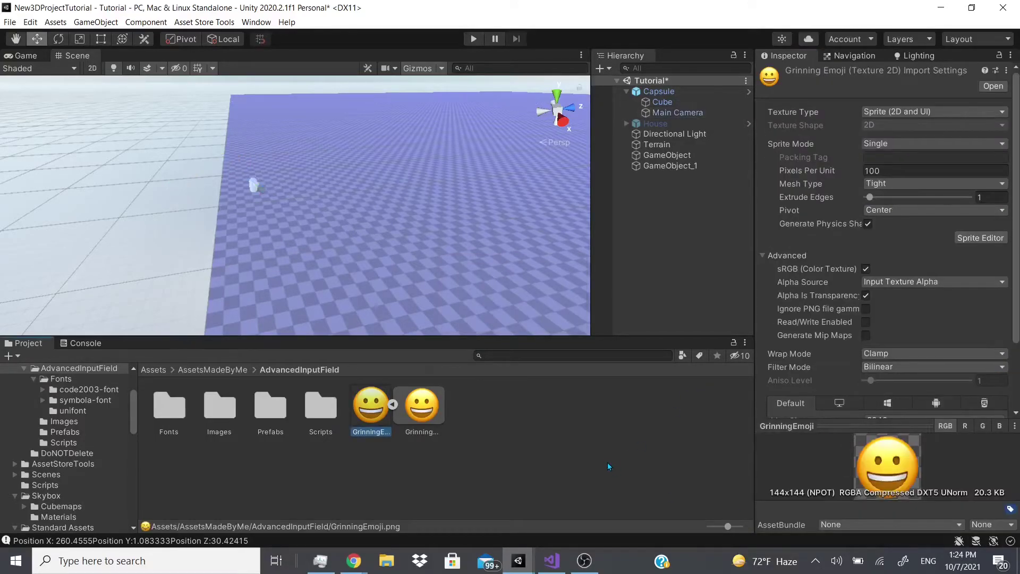
left_click(677, 112)
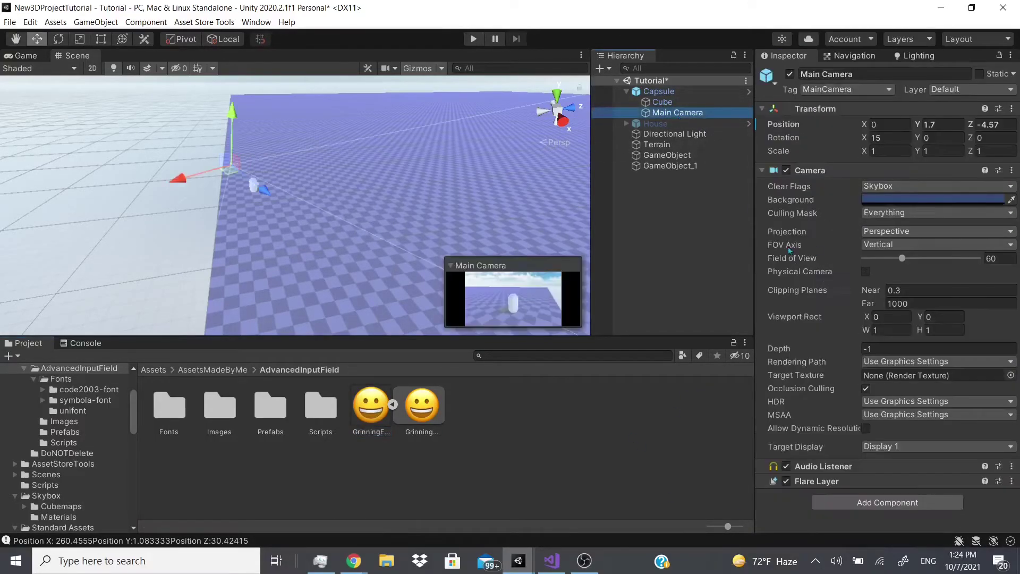
left_click(897, 502)
scroll(875, 497, "down", 2)
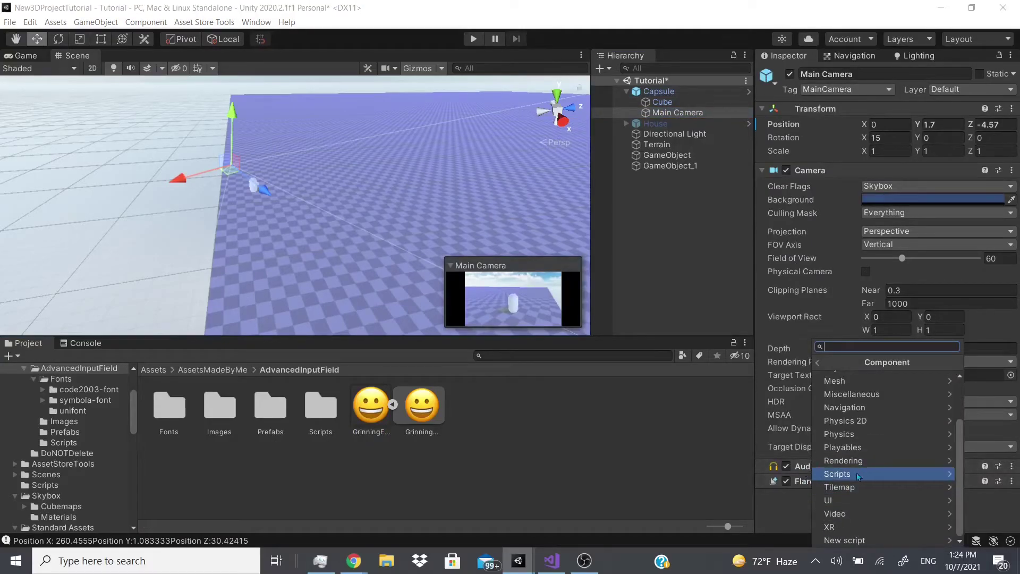
left_click(643, 508)
left_click(882, 499)
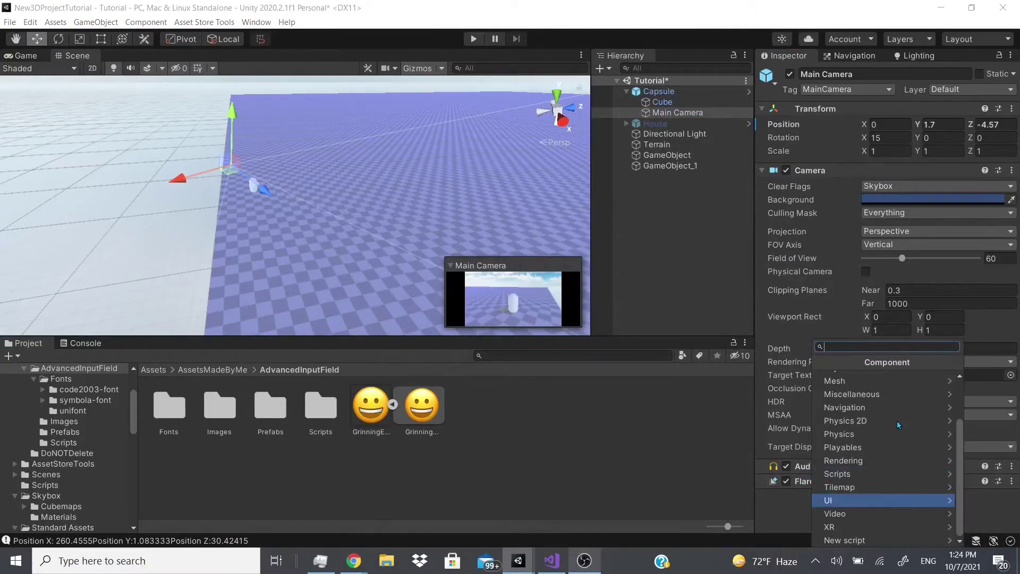
key("Up")
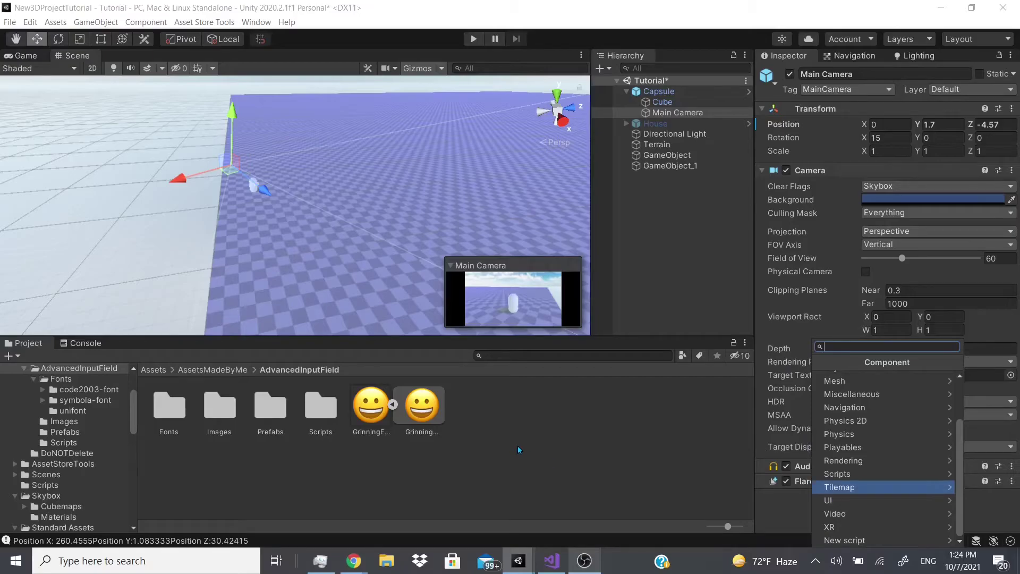
key("Up")
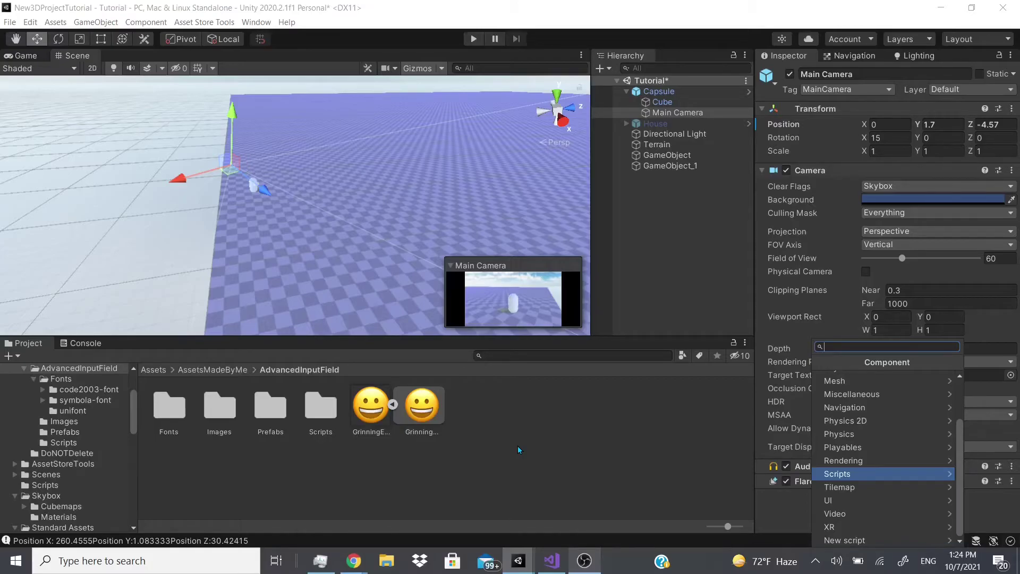
key("Right")
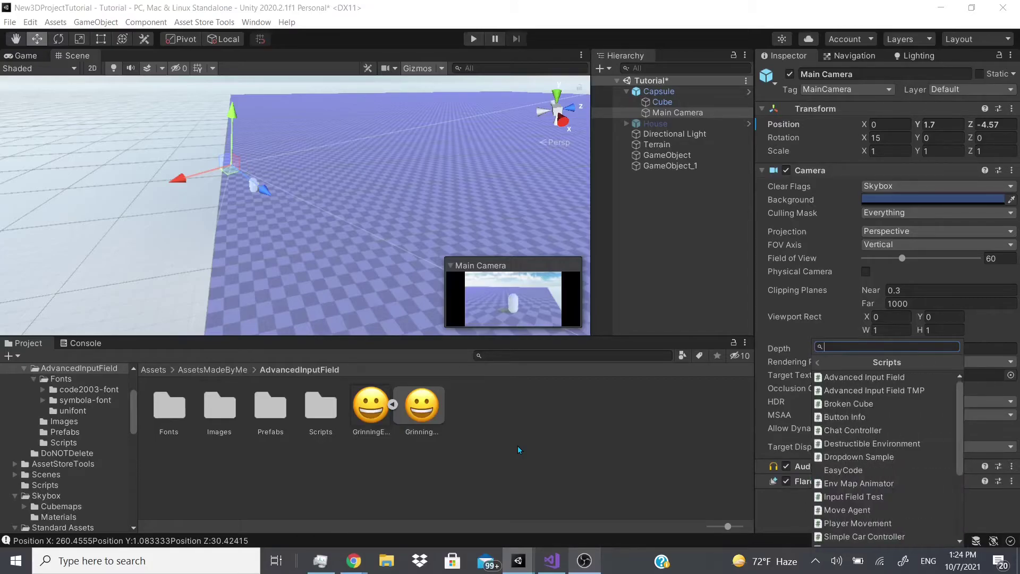
key("Down")
key("Down")
key("Down")
key("Down")
key("Down")
key("Left")
key("Down")
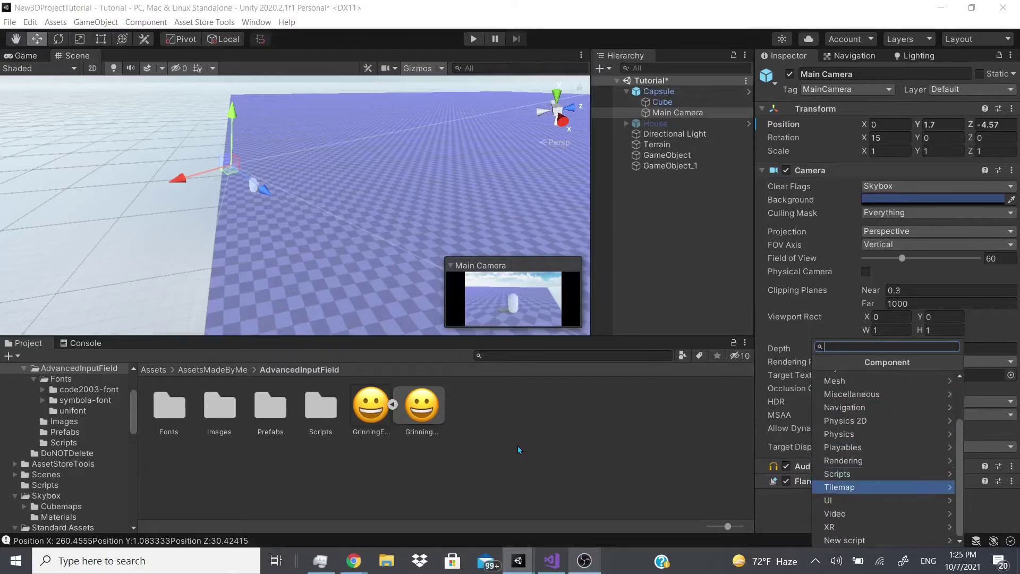
key("Right")
key("Down")
key("Down")
key("Up")
key("Up")
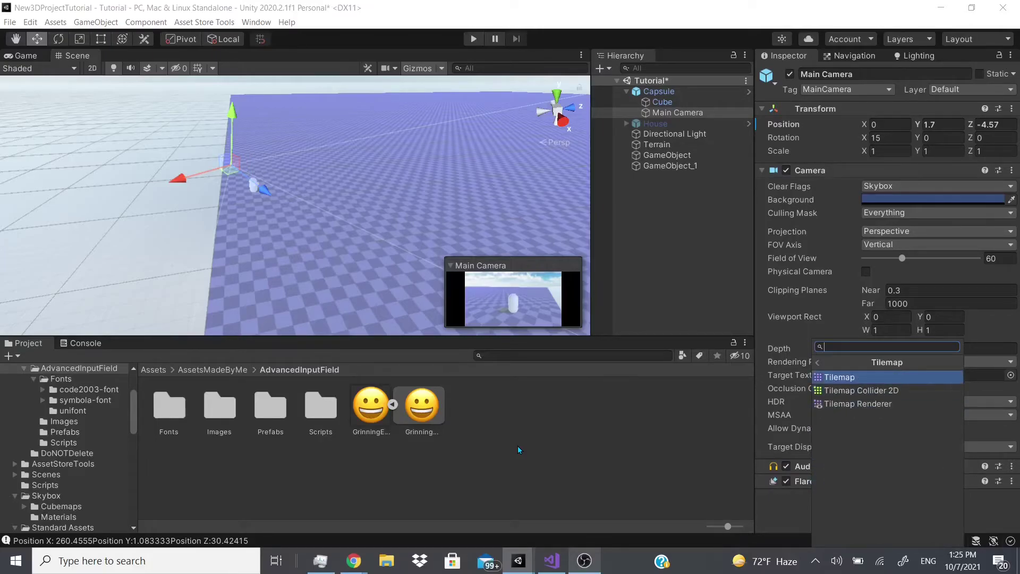
key("Down")
key("Up")
key("Down")
key("Down")
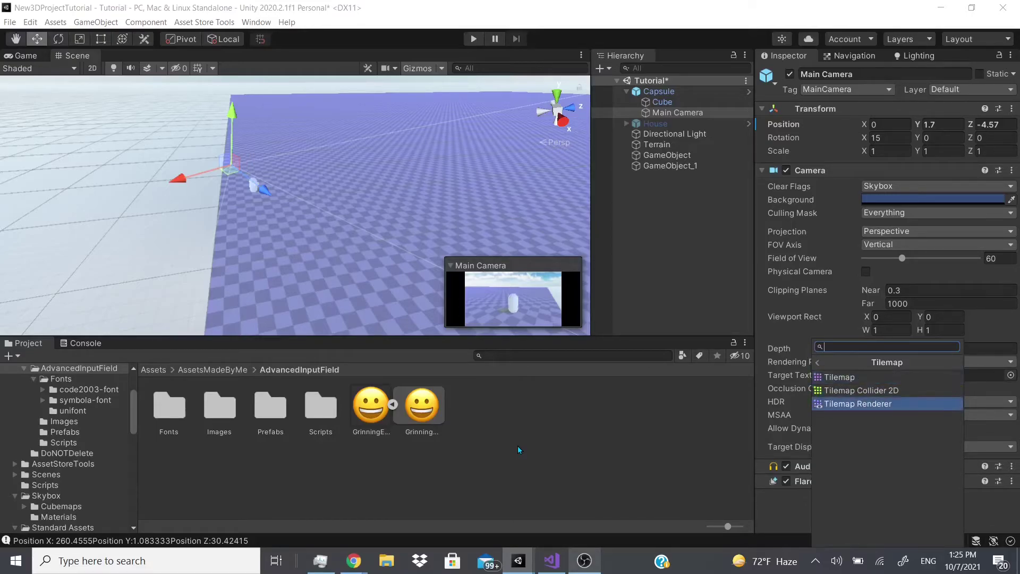
key("Up")
key("Up")
key("Left")
key("Down")
key("Right")
key("Up")
key("Up")
key("Up")
key("Up")
key("Up")
key("Up")
key("Up")
key("Up")
key("Down")
key("Down")
key("Down")
key("Down")
key("Down")
key("Down")
key("Down")
key("Down")
key("Down")
key("Down")
key("Down")
key("Down")
key("Down")
key("Down")
key("Down")
key("Down")
key("Down")
key("Down")
key("Down")
key("Down")
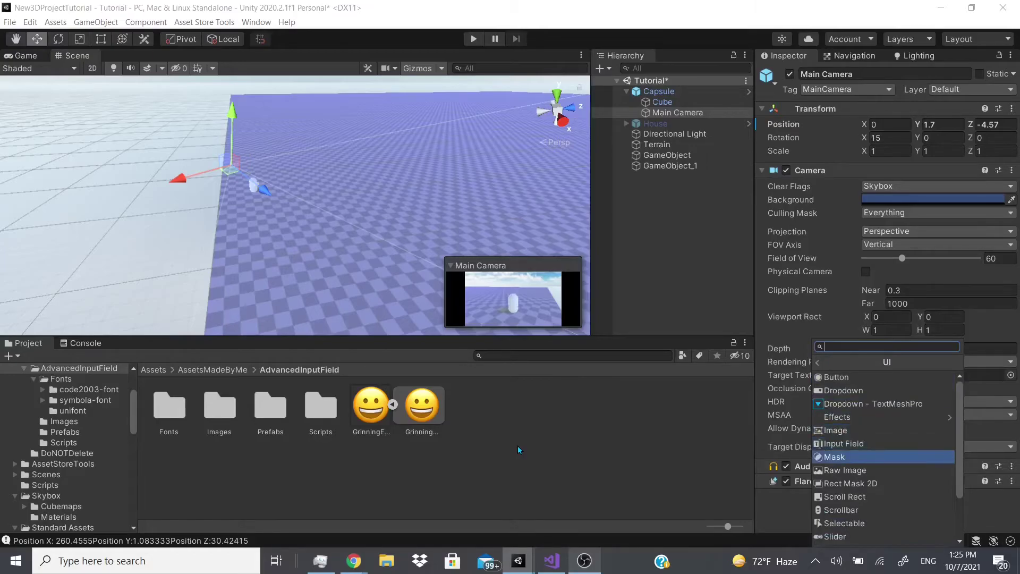
key("Down")
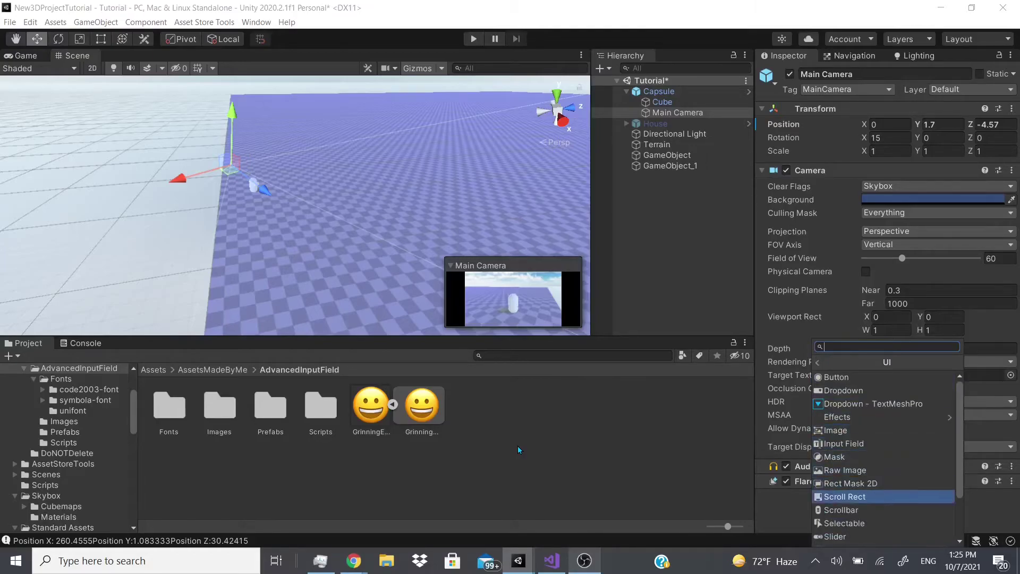
key("Down")
key("Down")
key("Down")
key("Down")
key("Up")
key("Up")
key("Up")
key("Up")
key("Up")
key("Up")
key("Up")
key("Down")
key("Down")
key("Down")
key("Up")
key("Down")
key("Down")
key("Down")
key("Down")
key("Down")
key("Down")
key("Down")
key("Up")
key("Up")
key("Up")
key("Up")
key("Up")
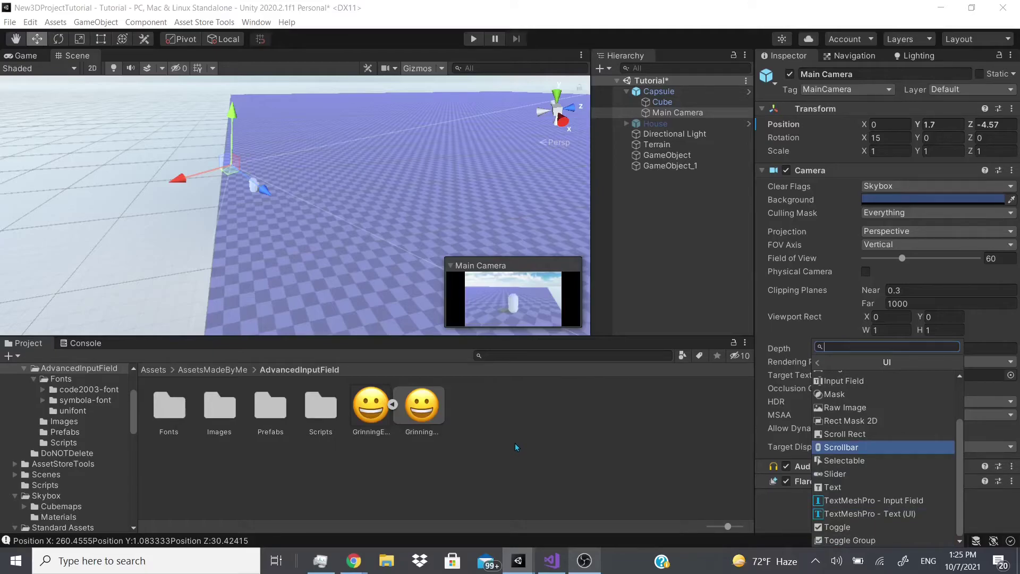
key("Left")
key("Up")
key("Up")
key("Up")
key("Up")
key("Up")
key("Up")
key("Up")
key("Up")
key("Right")
key("Left")
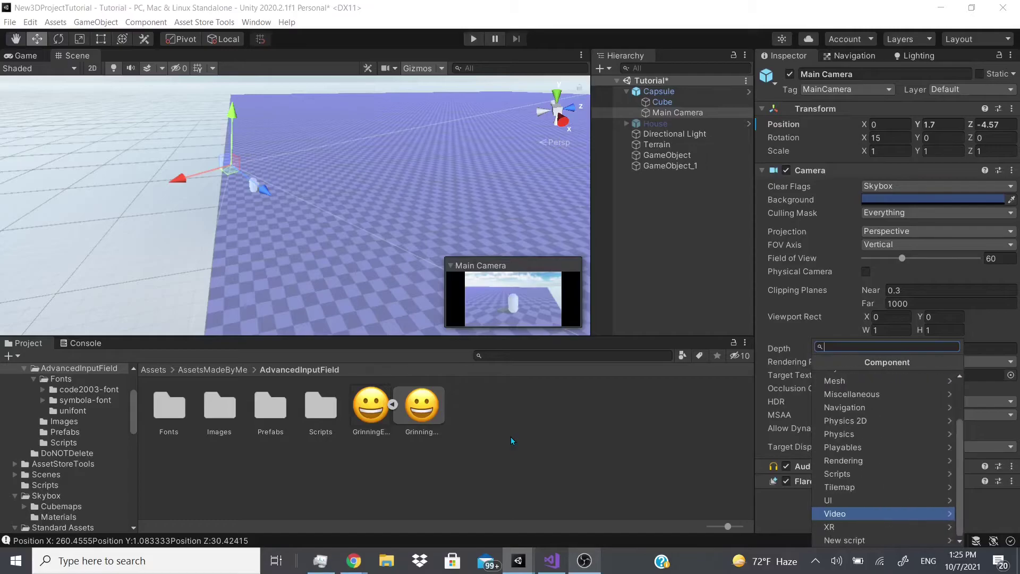
key("Right")
key("Left")
key("Down")
key("Right")
key("Left")
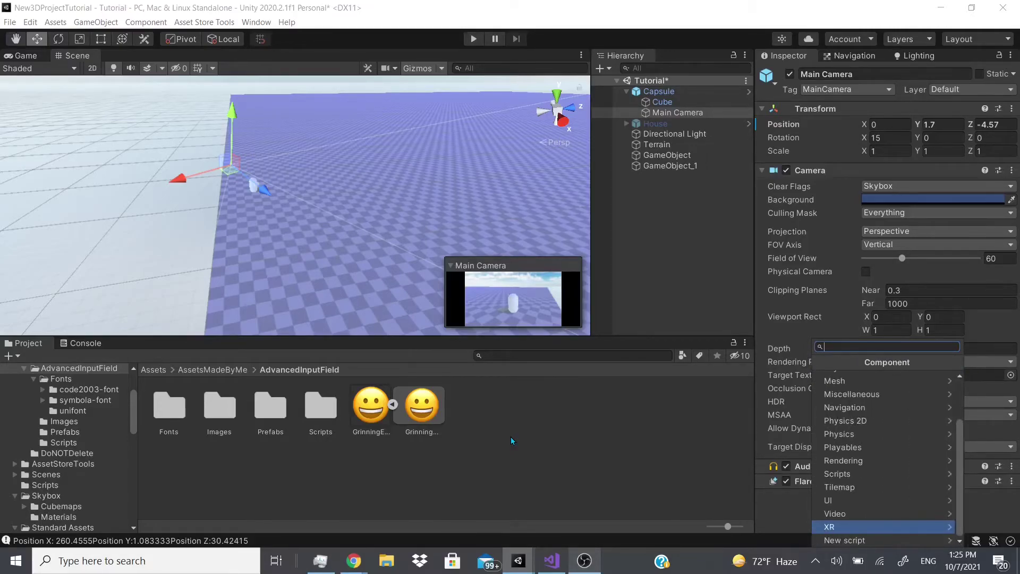
key("Right")
key("Down")
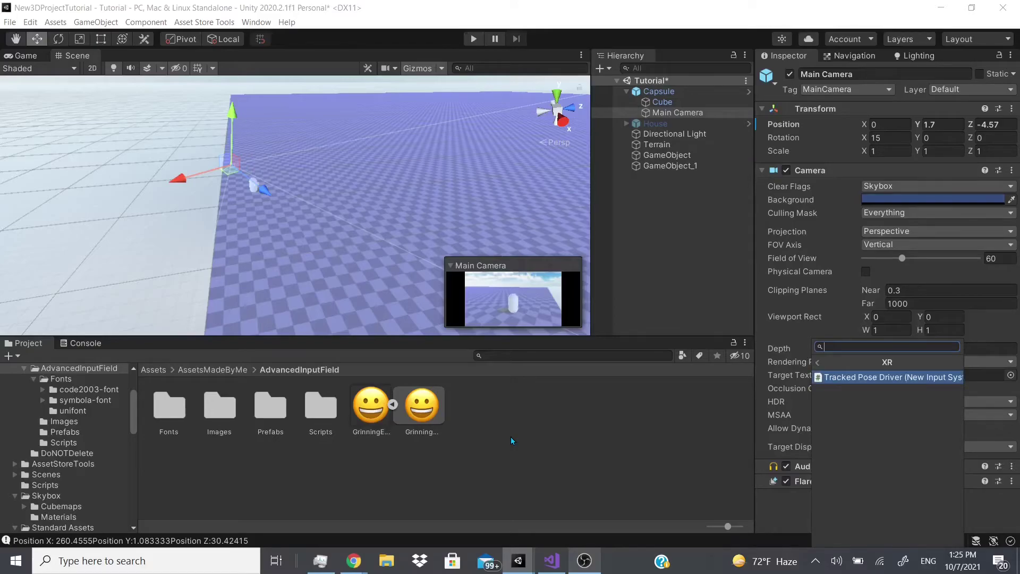
key("Left")
key("Down")
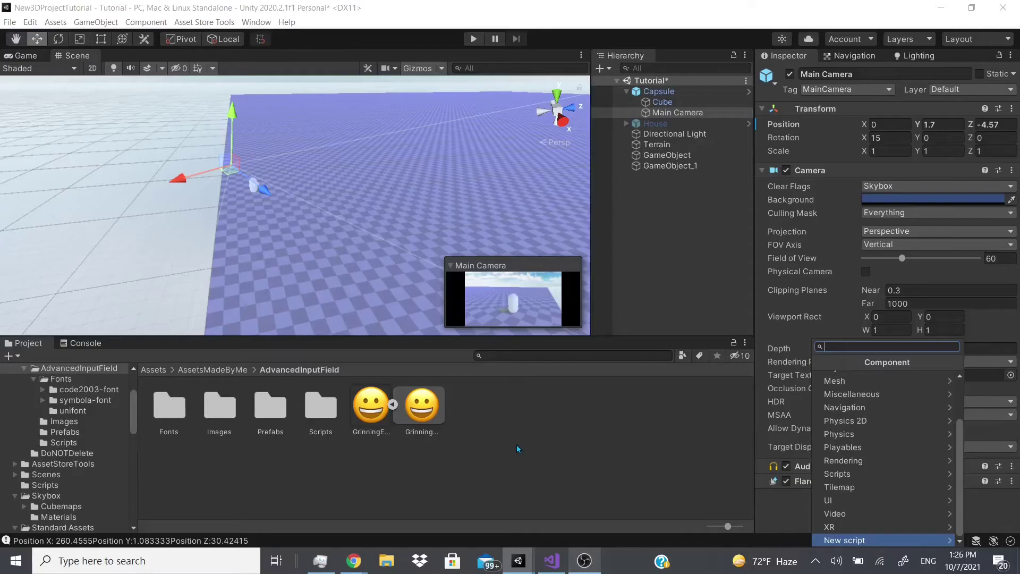
key("Right")
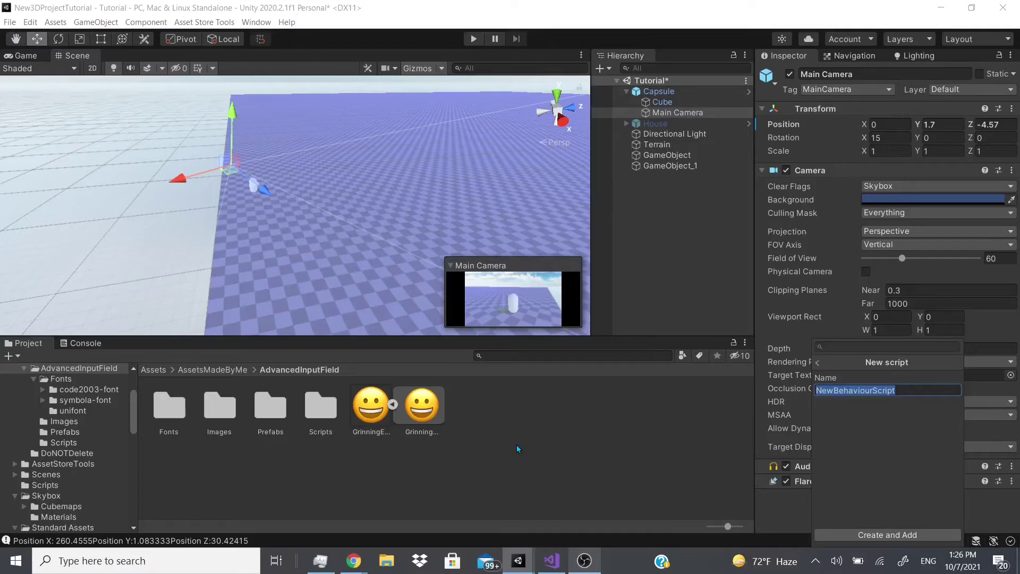
Step: Dismiss the new script panel and look through the Project context menu and Edit and Assets menus
left_click(713, 488)
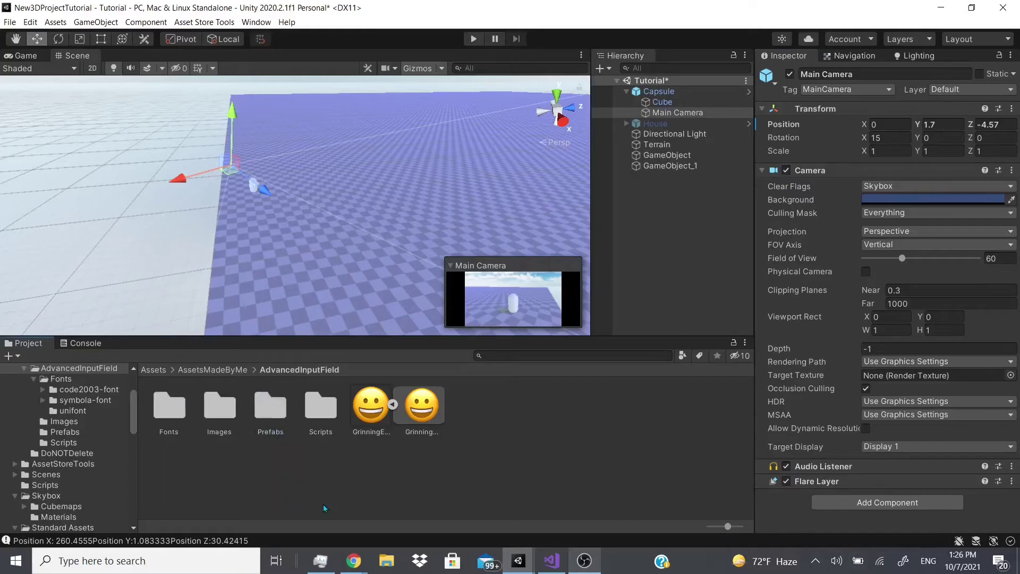
right_click(582, 490)
left_click(30, 22)
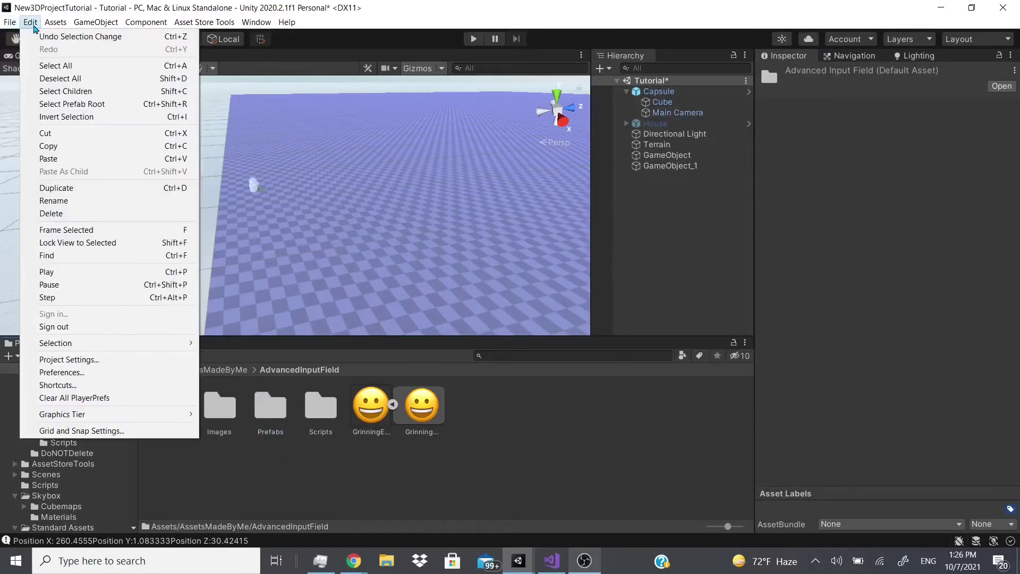
mouse_move(56, 21)
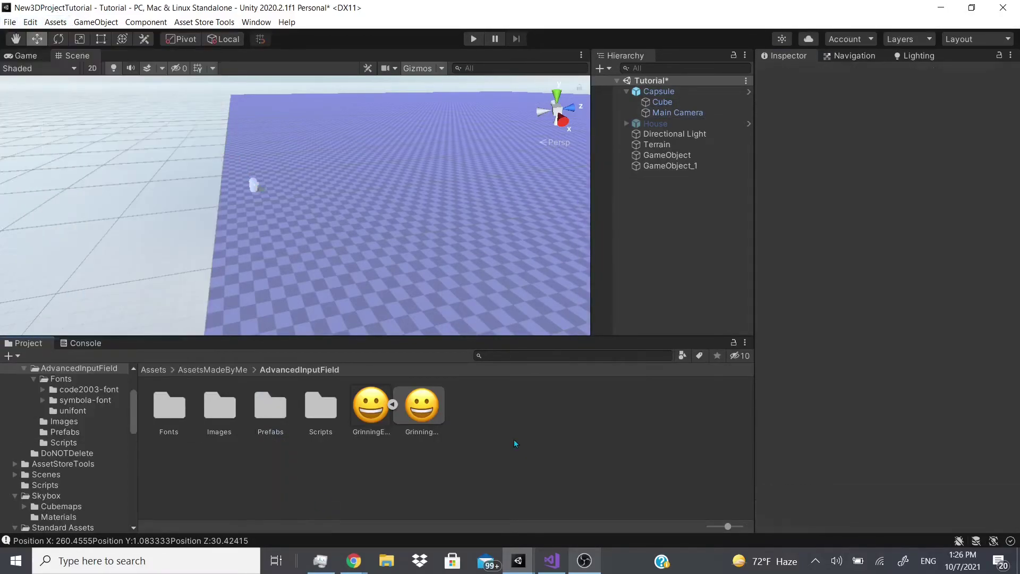
Step: Browse the Create submenu's asset types, such as C# Script, Material and Terrain Layer
right_click(515, 438)
mouse_move(569, 138)
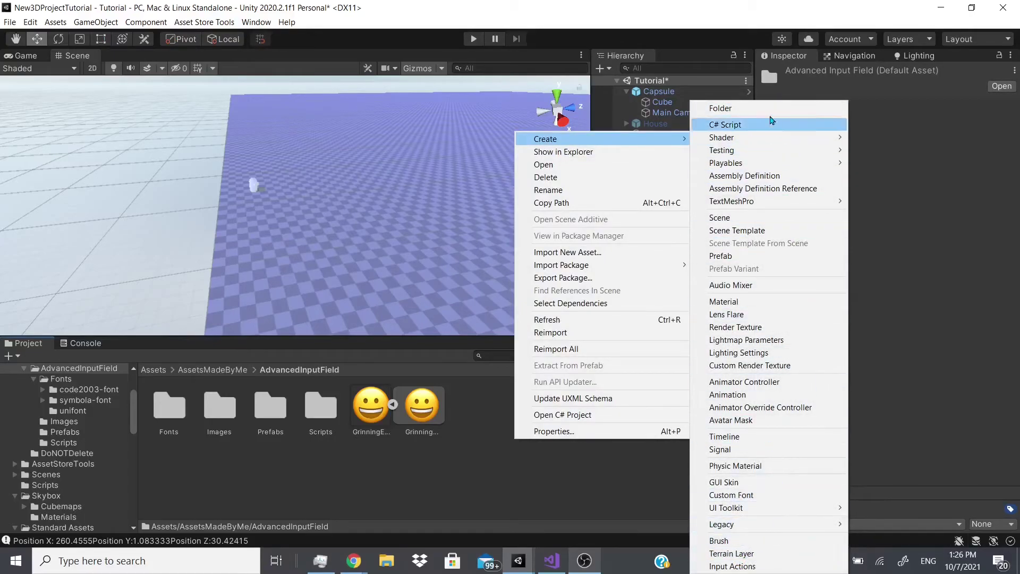
mouse_move(765, 144)
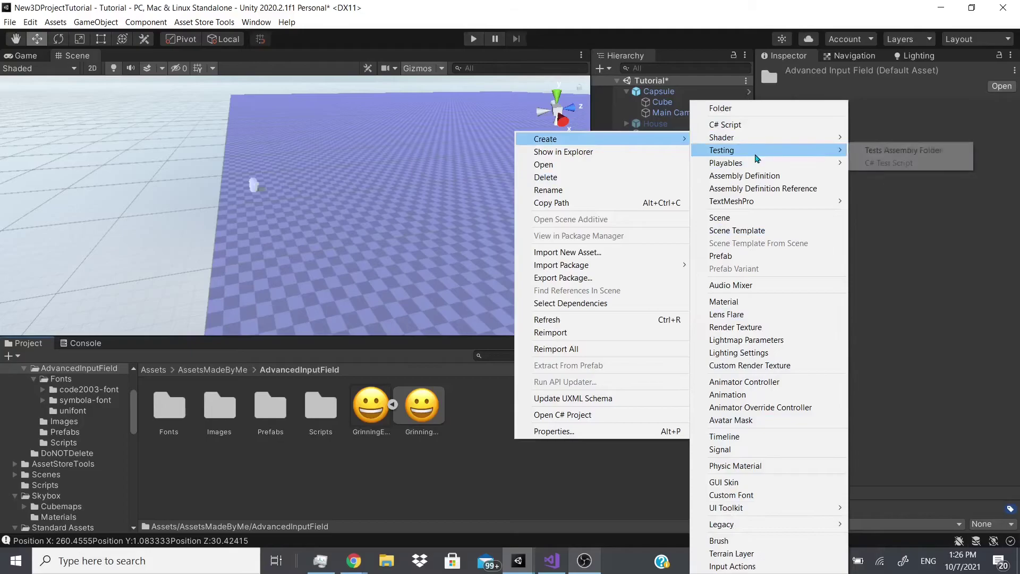
mouse_move(805, 162)
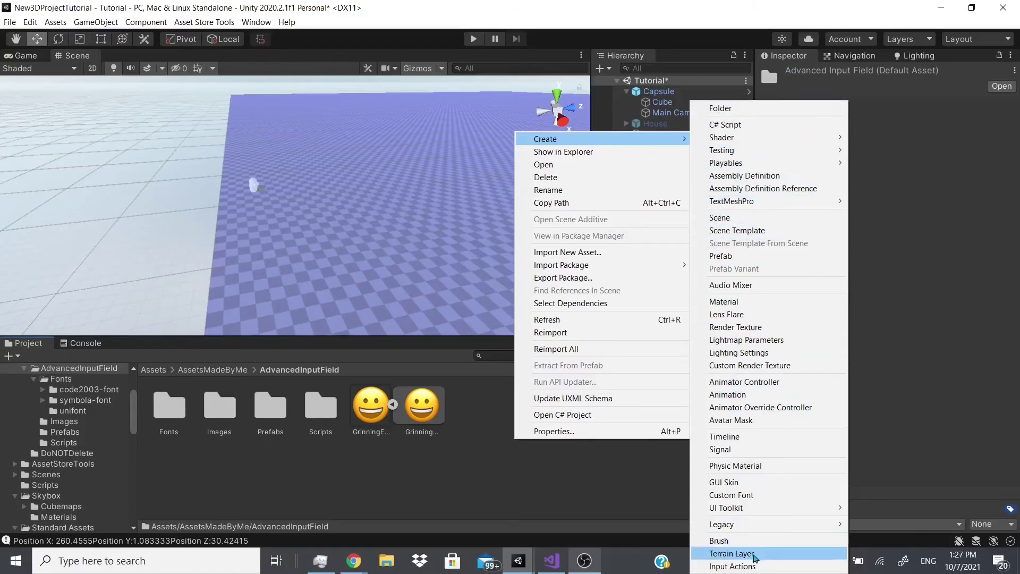
Step: Show the Terrain's Terrain and Terrain Collider settings and enlarge the Scene view above the Project panel
left_click(555, 376)
left_click(505, 297)
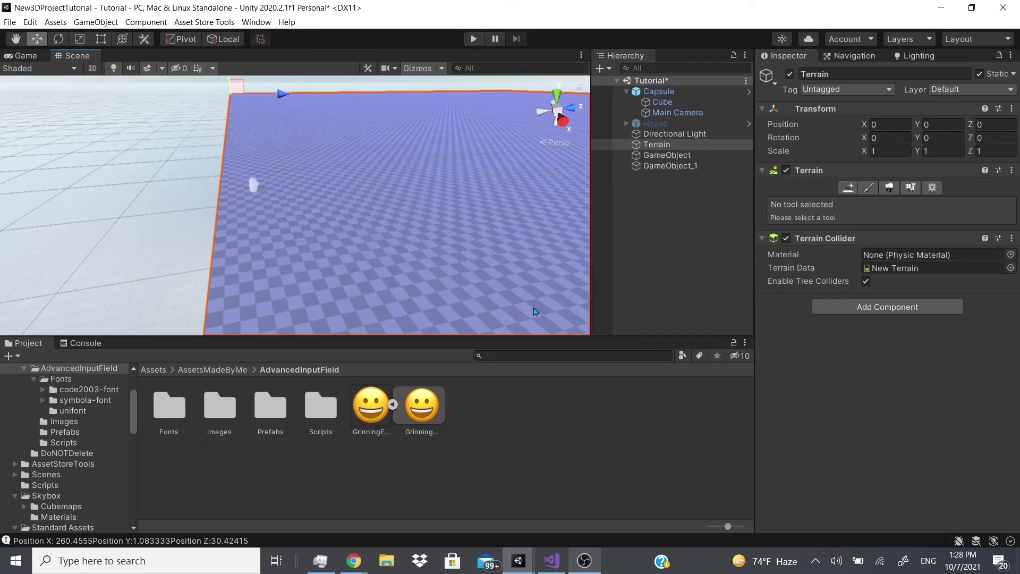
left_click_drag(552, 339, 552, 356)
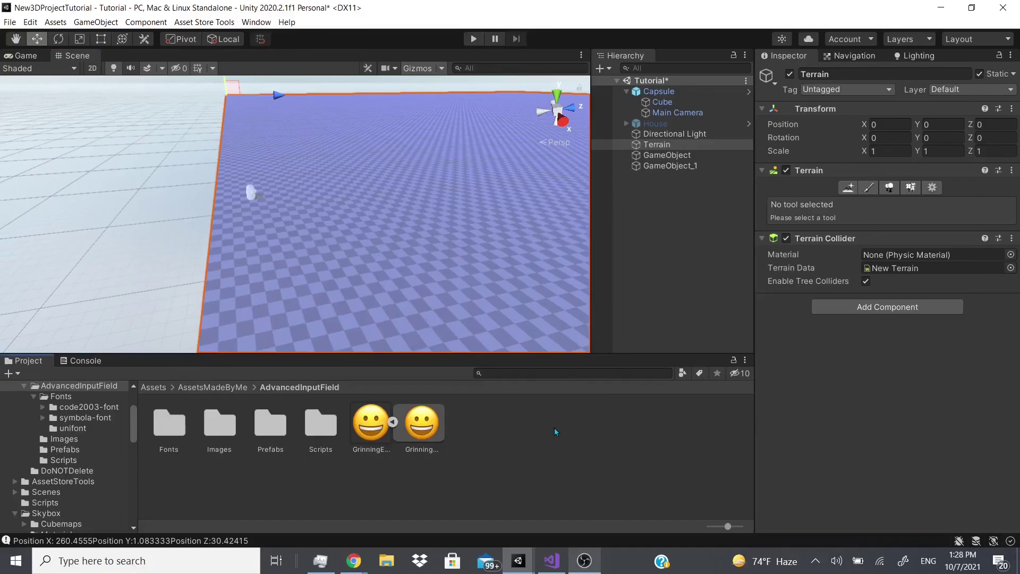